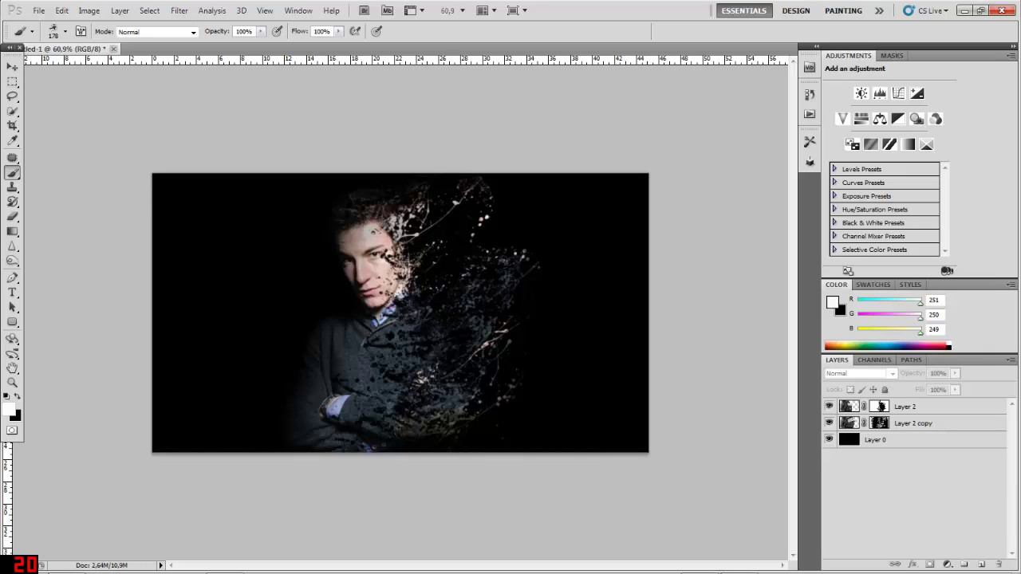
Step: Examine the finished splatter portrait and check what Layer 2 and Layer 2 copy each contribute by toggling their visibility
{"action": "scroll", "coordinate": [399, 313], "scroll_direction": "down", "scroll_amount": 1}
{"action": "scroll", "coordinate": [400, 313], "scroll_direction": "up", "scroll_amount": 2}
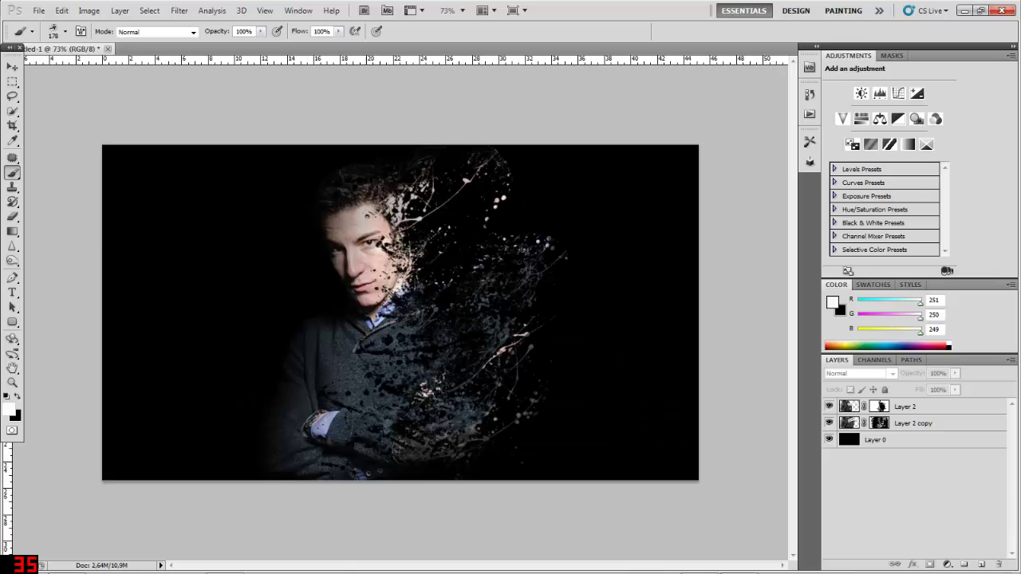
{"action": "key", "text": "v"}
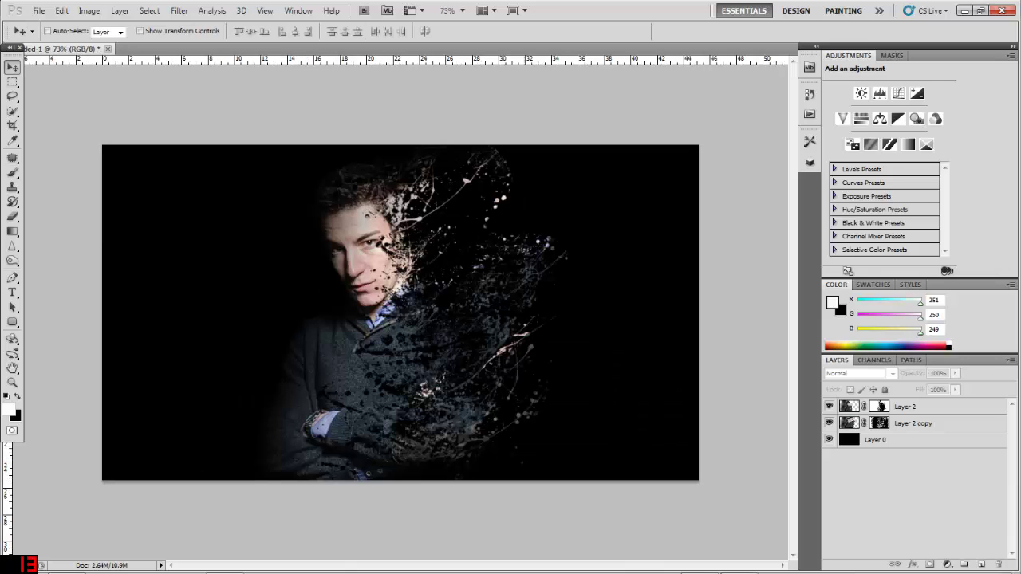
{"action": "scroll", "coordinate": [448, 300], "scroll_direction": "up", "scroll_amount": 2}
{"action": "scroll", "coordinate": [400, 313], "scroll_direction": "down", "scroll_amount": 2}
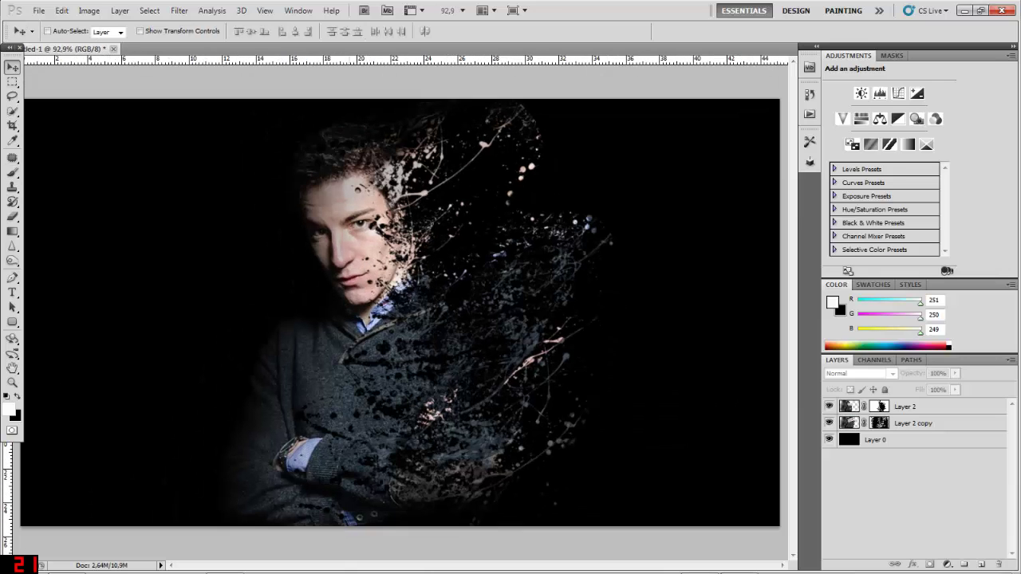
{"action": "type", "text": "76,8"}
{"action": "key", "text": "Return"}
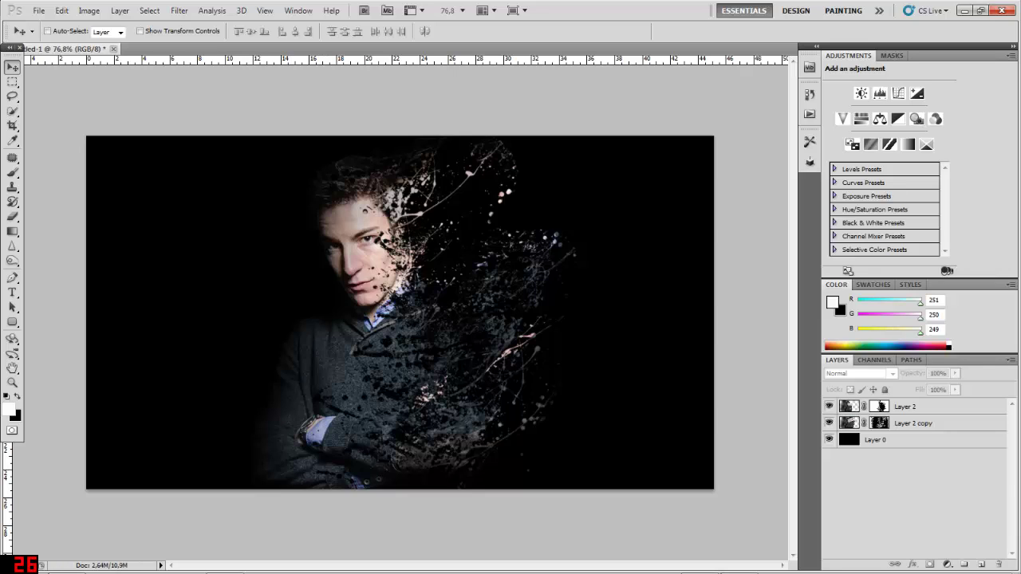
{"action": "left_click", "coordinate": [830, 406]}
{"action": "left_click", "coordinate": [830, 406]}
{"action": "left_click", "coordinate": [829, 422]}
{"action": "left_click", "coordinate": [830, 423]}
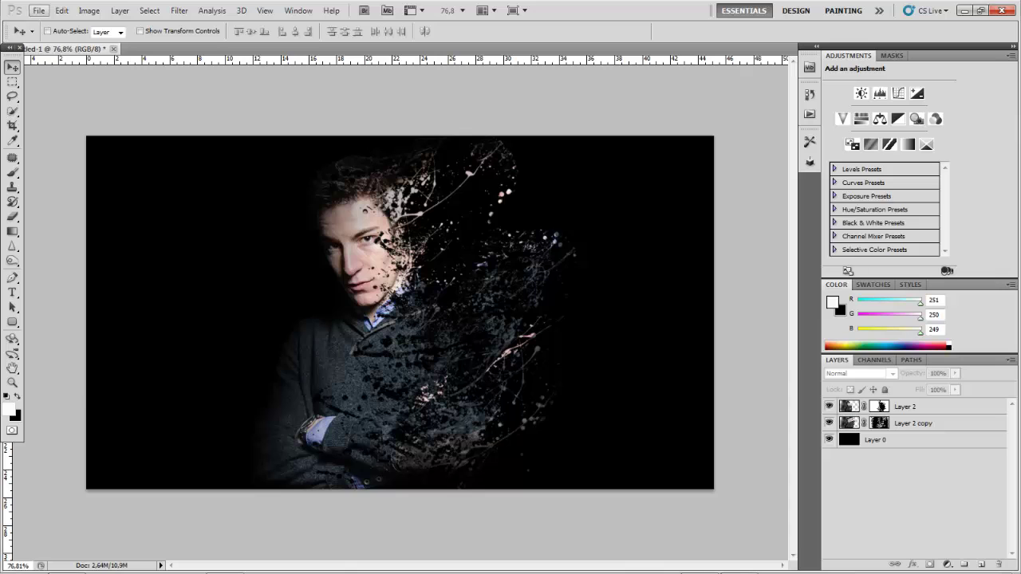
Step: Create a new document of 1280 × 720 pixels at 72 pixels/inch in 8-bit RGB with a white background
{"action": "left_click", "coordinate": [37, 10]}
{"action": "left_click", "coordinate": [46, 23]}
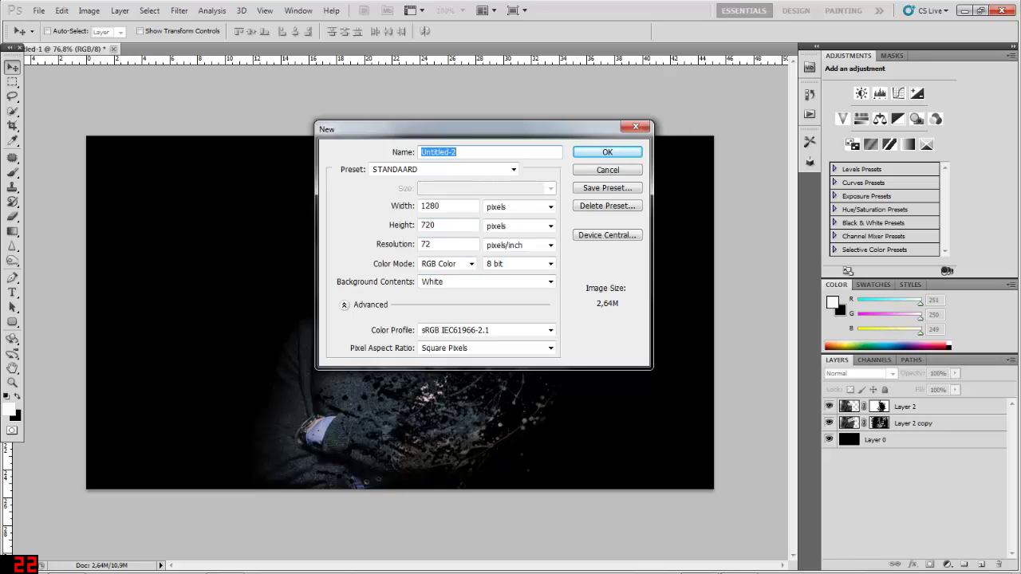
{"action": "key", "text": "Return"}
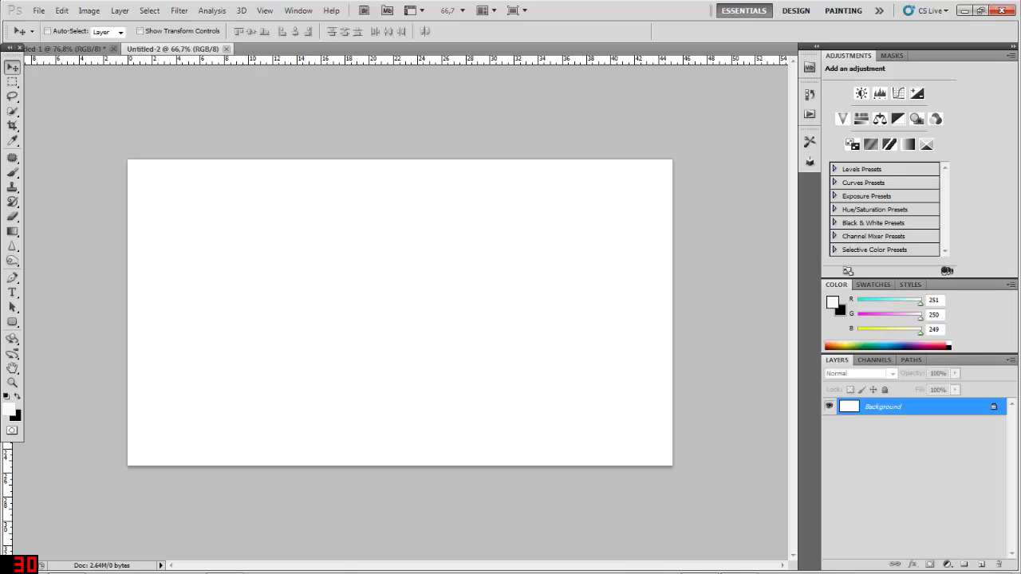
Step: Convert the locked Background into a regular layer named Layer 0 and fill it with the black background colour
{"action": "double_click", "coordinate": [883, 407]}
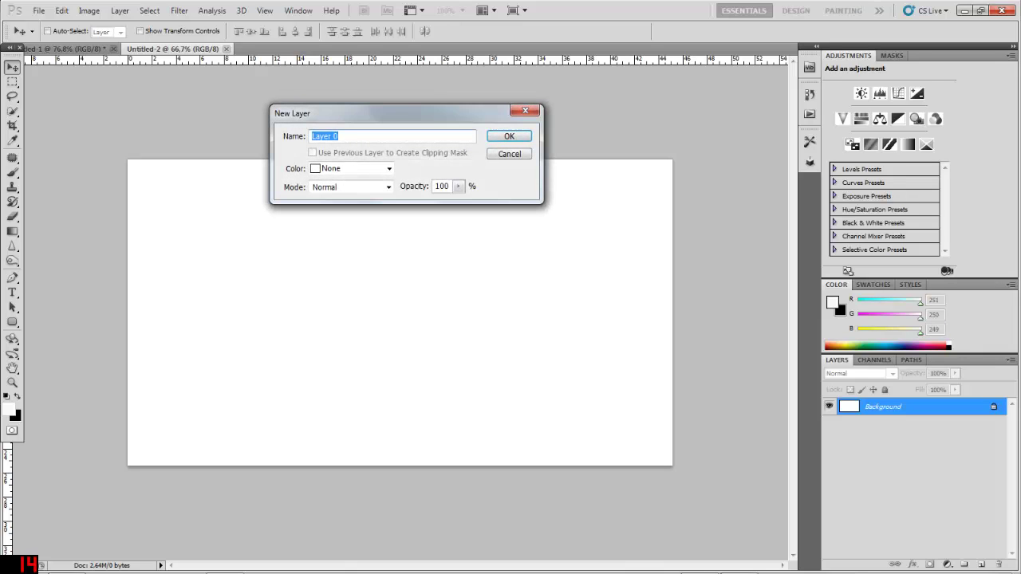
{"action": "key", "text": "Return"}
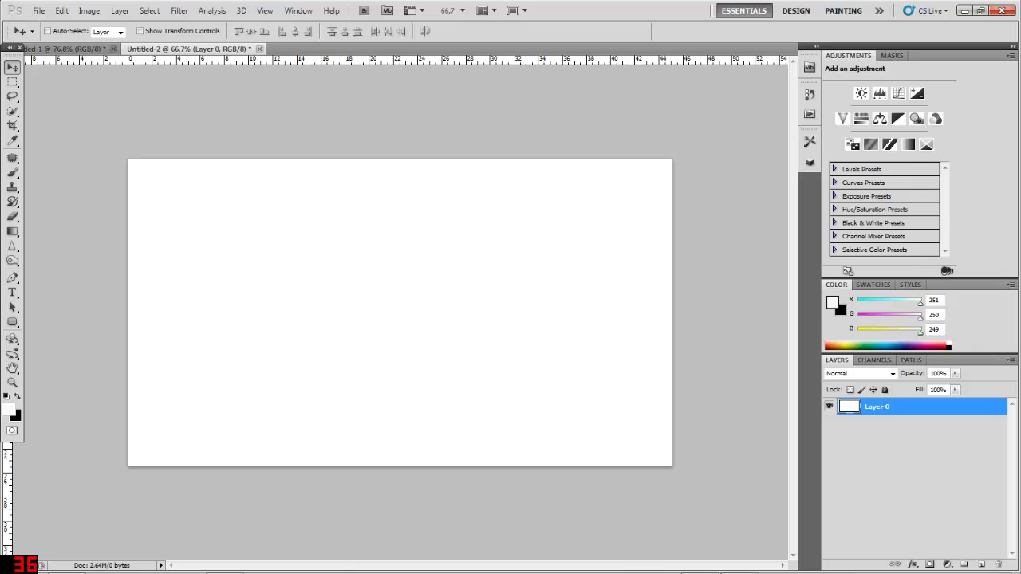
{"action": "scroll", "coordinate": [400, 312], "scroll_direction": "down", "scroll_amount": 7}
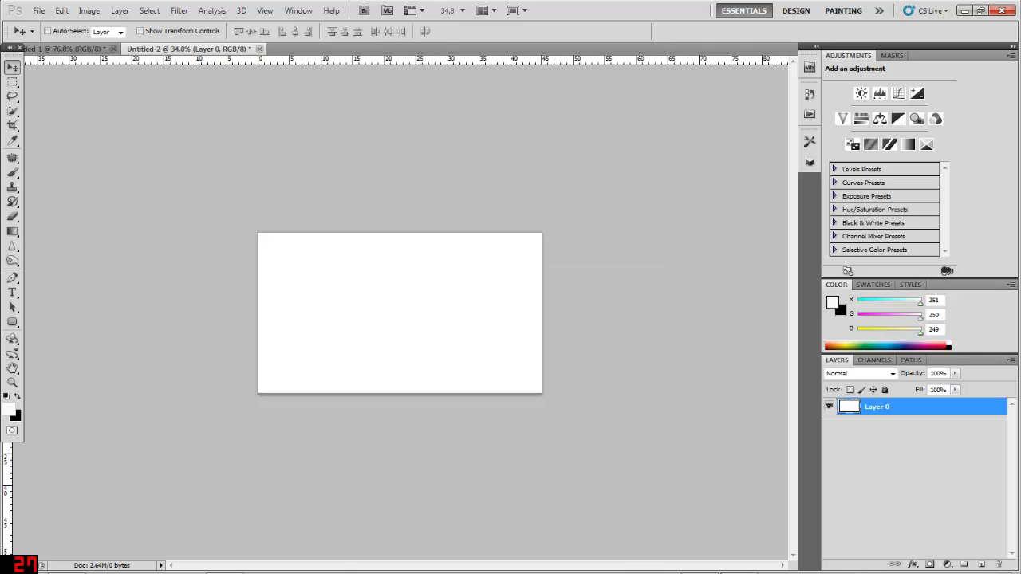
{"action": "scroll", "coordinate": [400, 312], "scroll_direction": "up", "scroll_amount": 7}
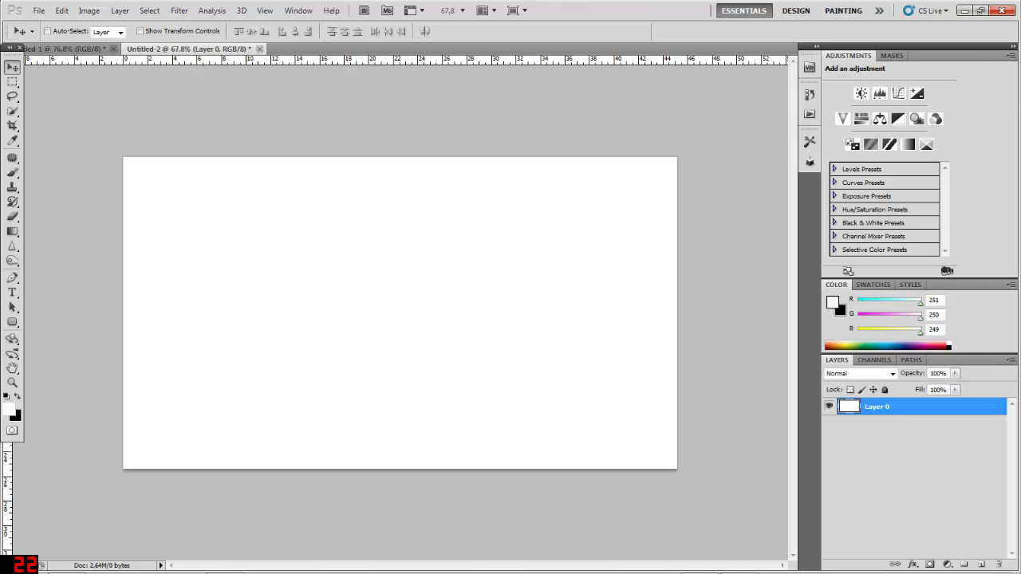
{"action": "key", "text": "ctrl+BackSpace"}
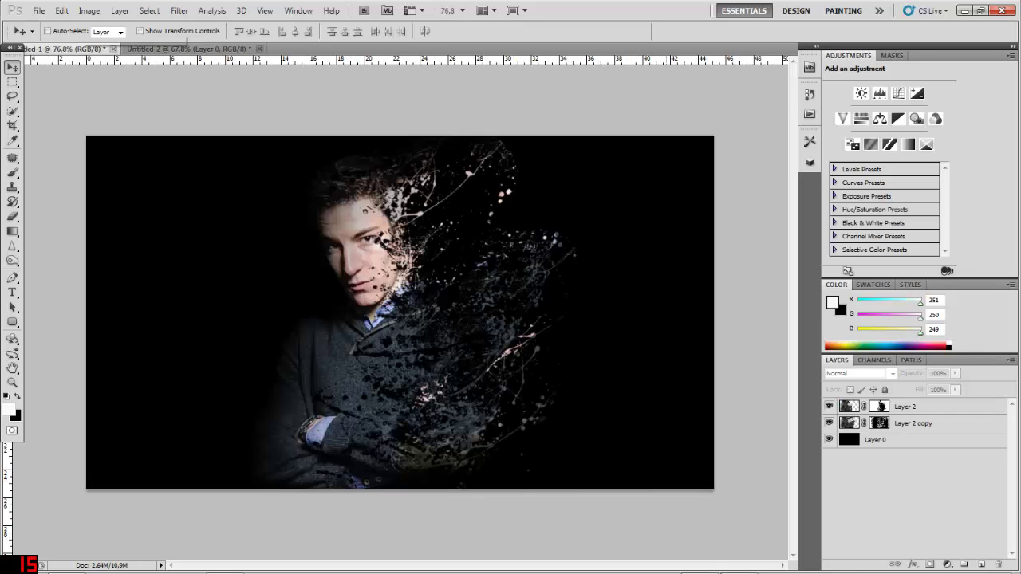
Step: In the Untitled-1 document, delete the layer mask of Layer 2 copy and the layer itself
{"action": "left_click", "coordinate": [879, 423]}
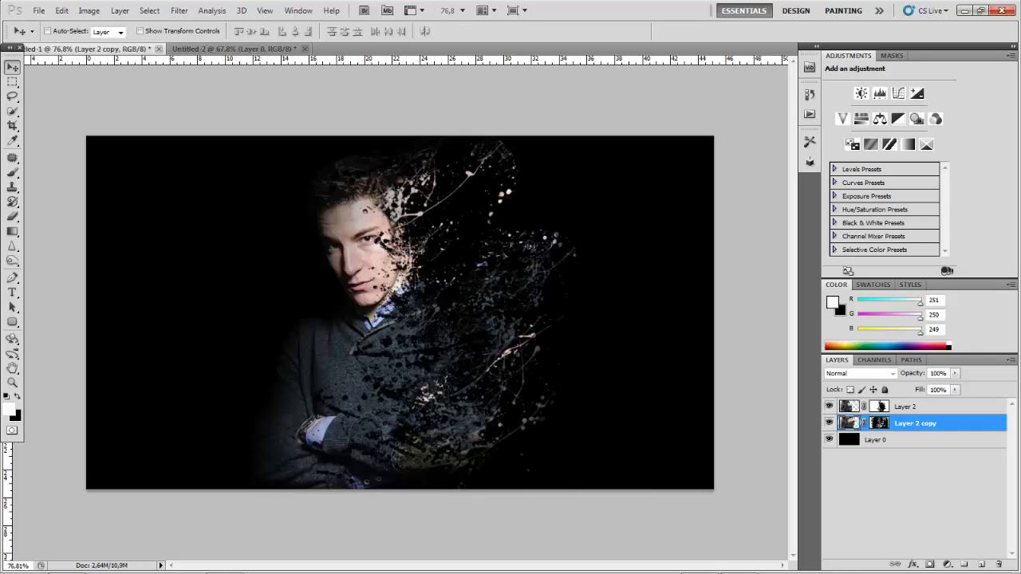
{"action": "right_click", "coordinate": [880, 423]}
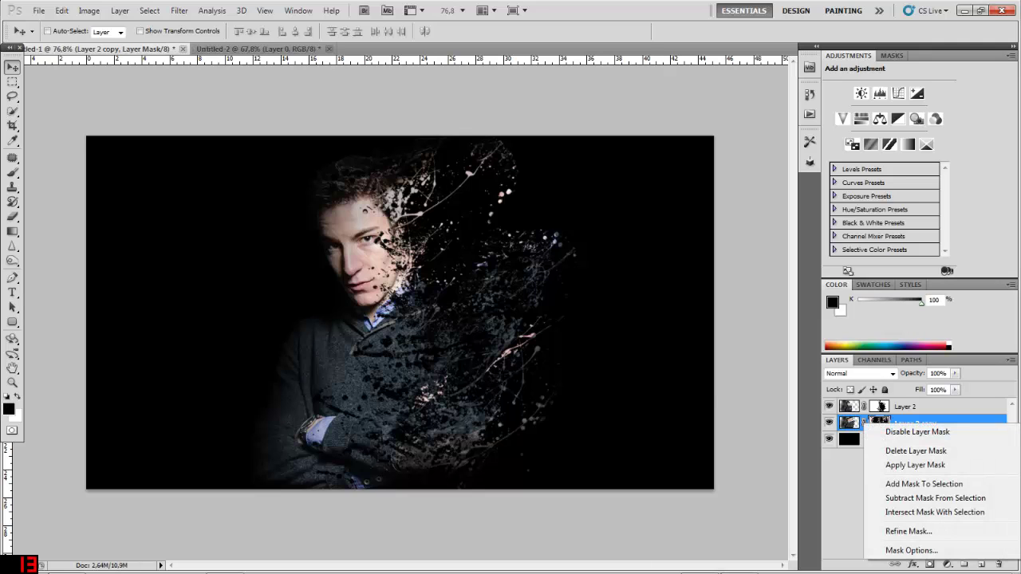
{"action": "left_click", "coordinate": [916, 450]}
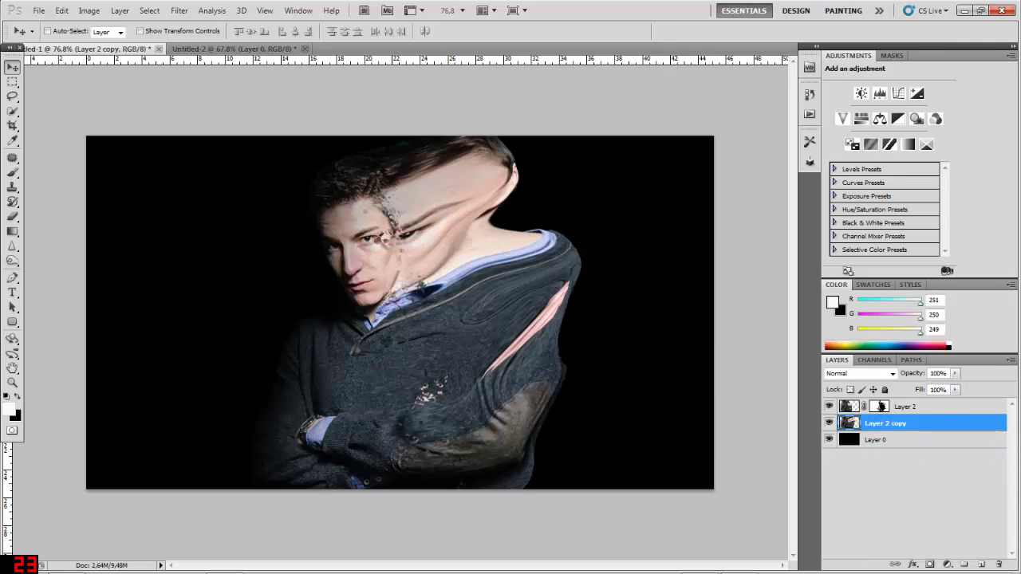
{"action": "right_click", "coordinate": [886, 423]}
{"action": "left_click", "coordinate": [905, 183]}
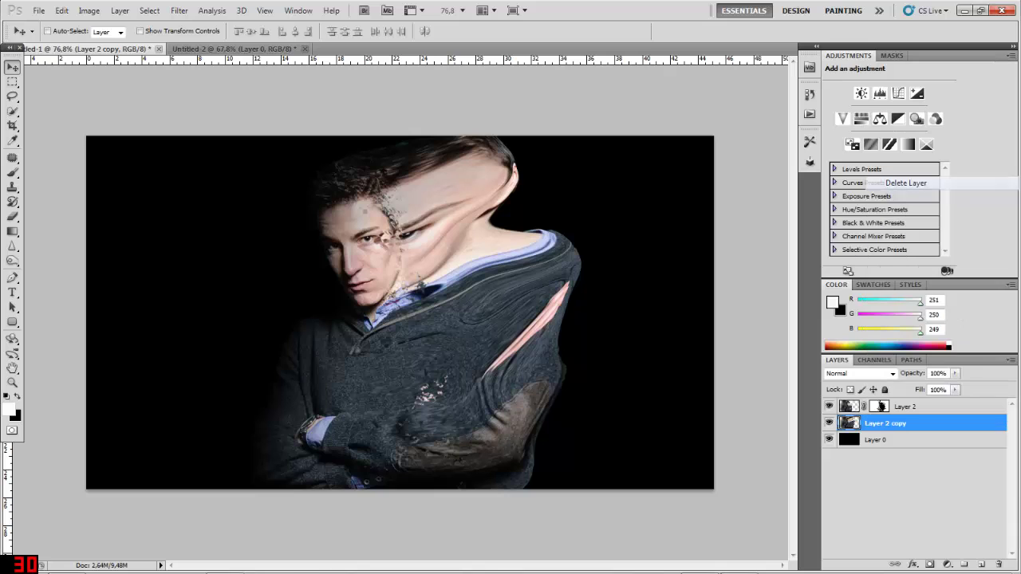
{"action": "left_click", "coordinate": [485, 219]}
Step: Delete the layer mask from Layer 2 so the whole portrait is unmasked
{"action": "left_click", "coordinate": [905, 407]}
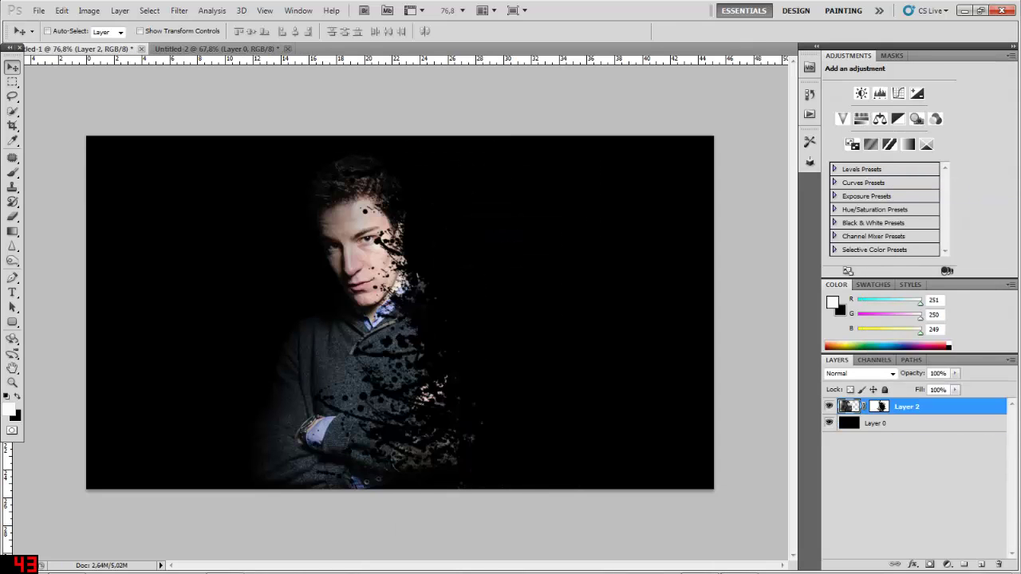
{"action": "right_click", "coordinate": [878, 407]}
{"action": "left_click", "coordinate": [916, 433]}
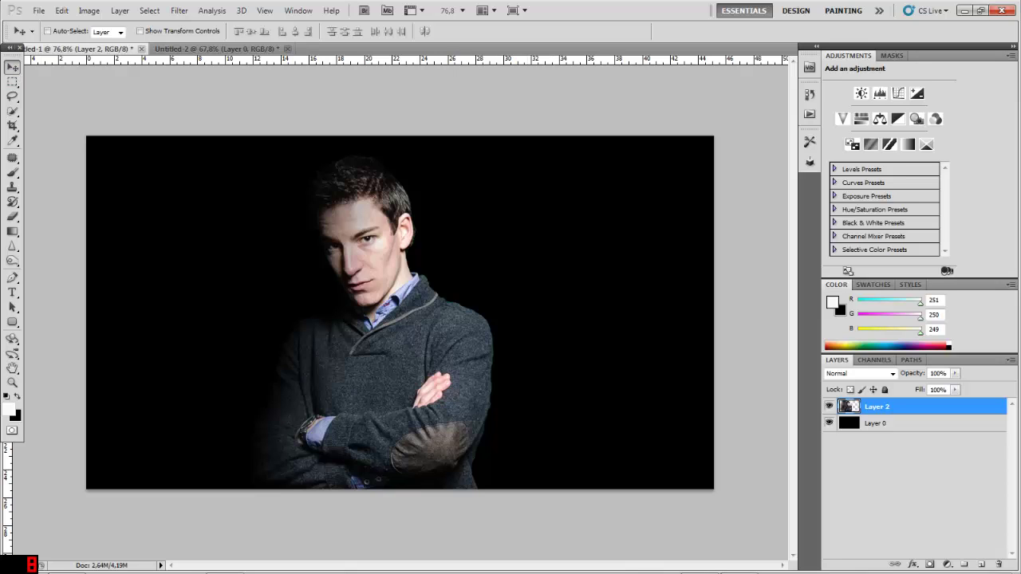
Step: Copy the unmasked portrait layer from Untitled-1 into the Untitled-2 document, above the black layer
{"action": "left_click_drag", "start_coordinate": [407, 335], "coordinate": [402, 363]}
{"action": "left_click", "coordinate": [115, 49]}
{"action": "left_click", "coordinate": [216, 48]}
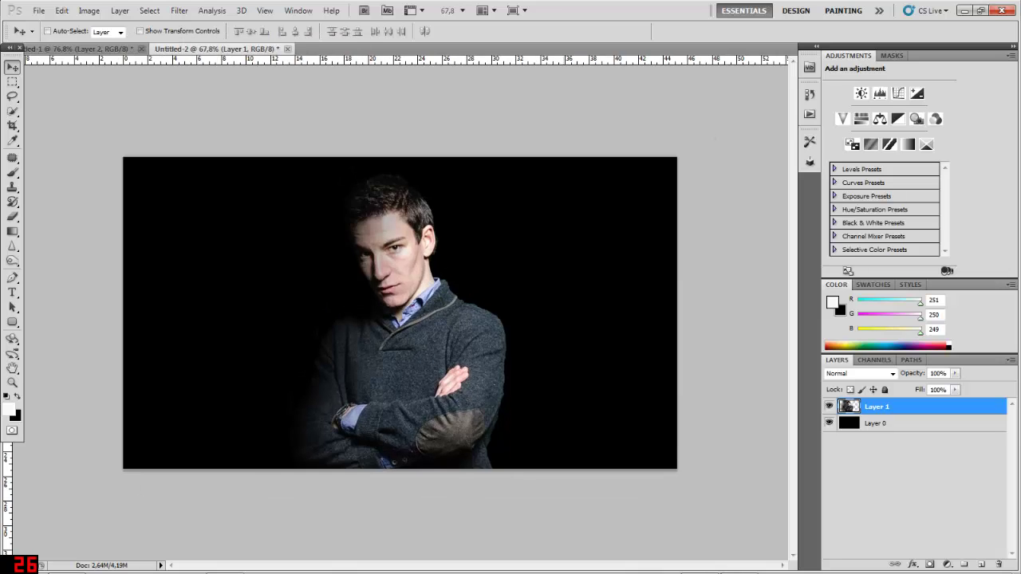
Step: Close the Untitled-1 document without saving its changes
{"action": "left_click", "coordinate": [80, 49]}
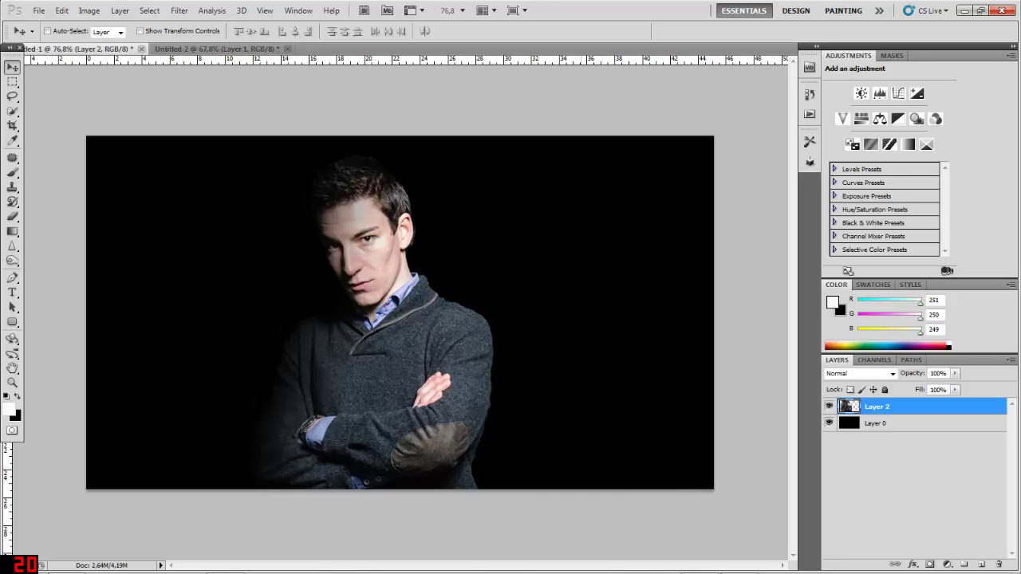
{"action": "left_click", "coordinate": [141, 48]}
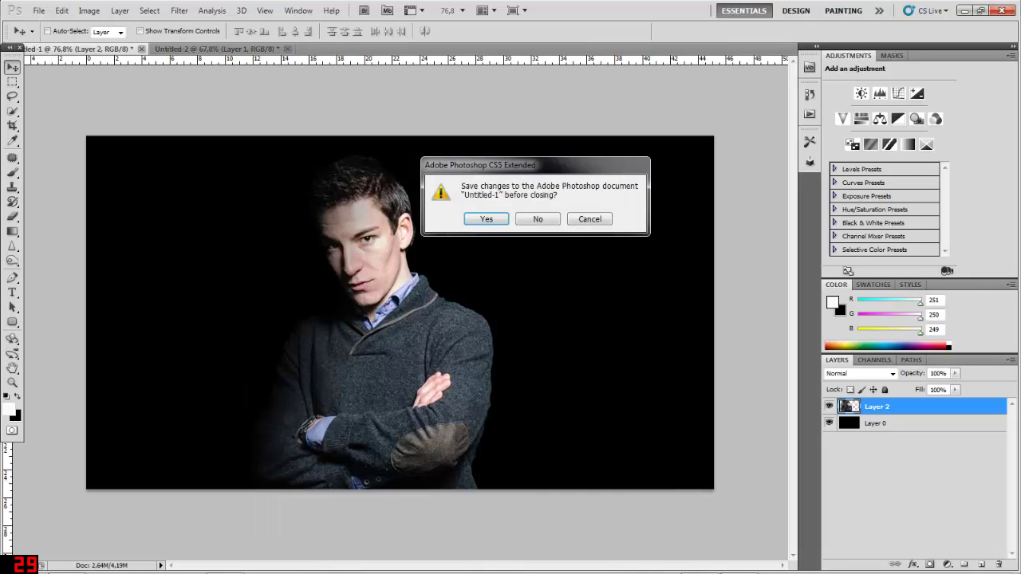
{"action": "key", "text": "n"}
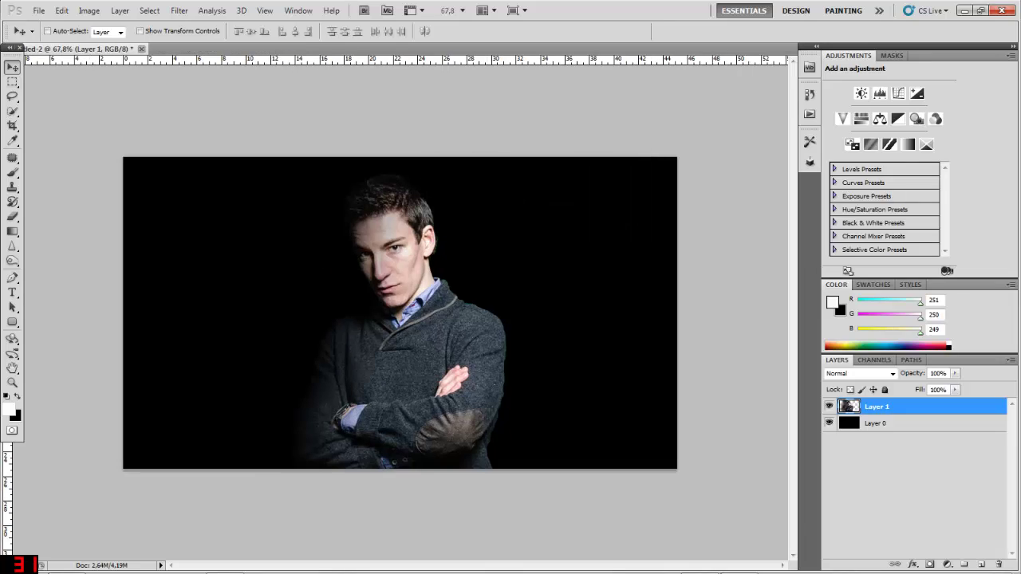
Step: Move the portrait layer slightly up and to the left on the black canvas
{"action": "scroll", "coordinate": [400, 313], "scroll_direction": "up", "scroll_amount": 4}
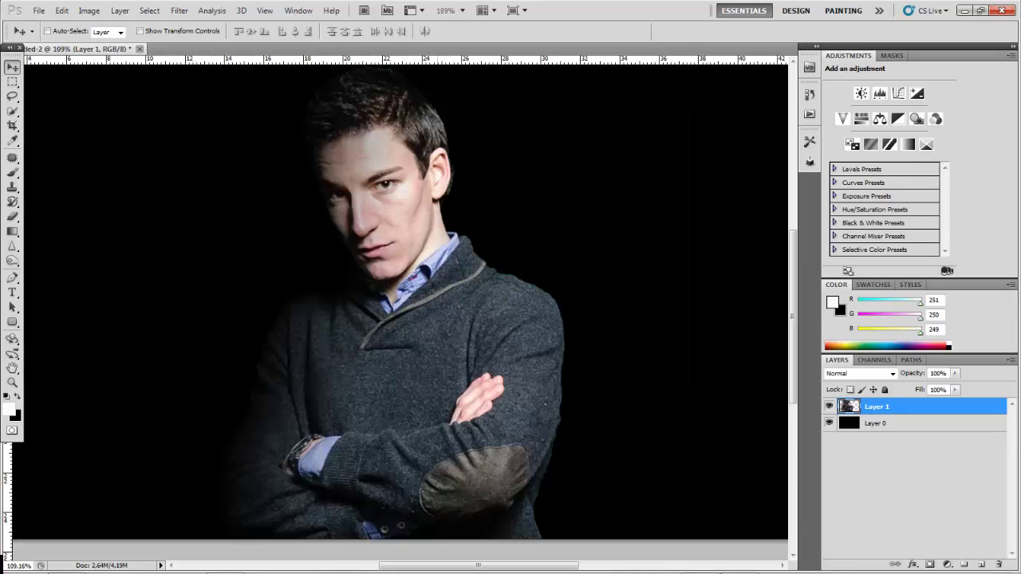
{"action": "scroll", "coordinate": [400, 313], "scroll_direction": "down", "scroll_amount": 4}
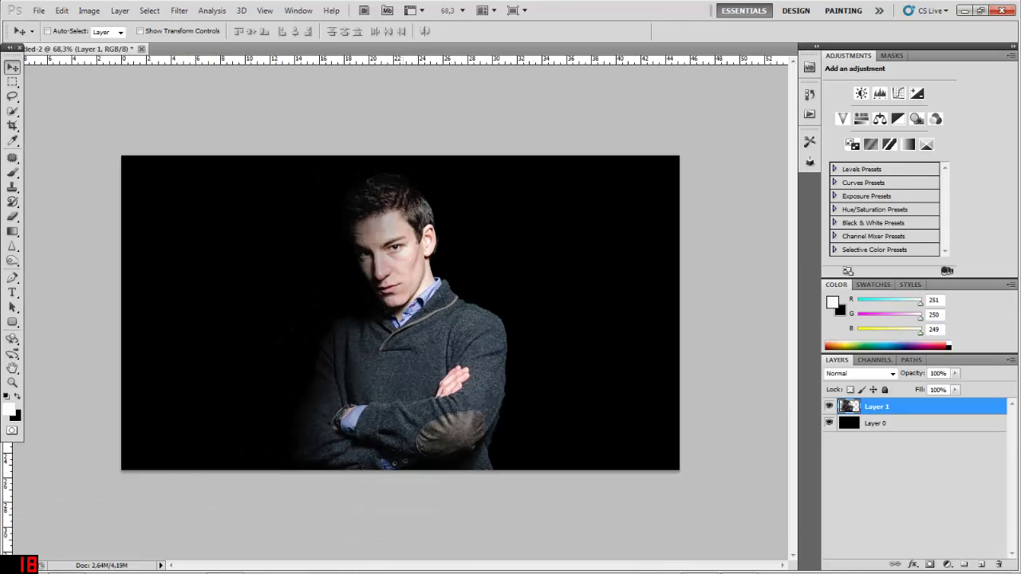
{"action": "scroll", "coordinate": [401, 313], "scroll_direction": "up", "scroll_amount": 3}
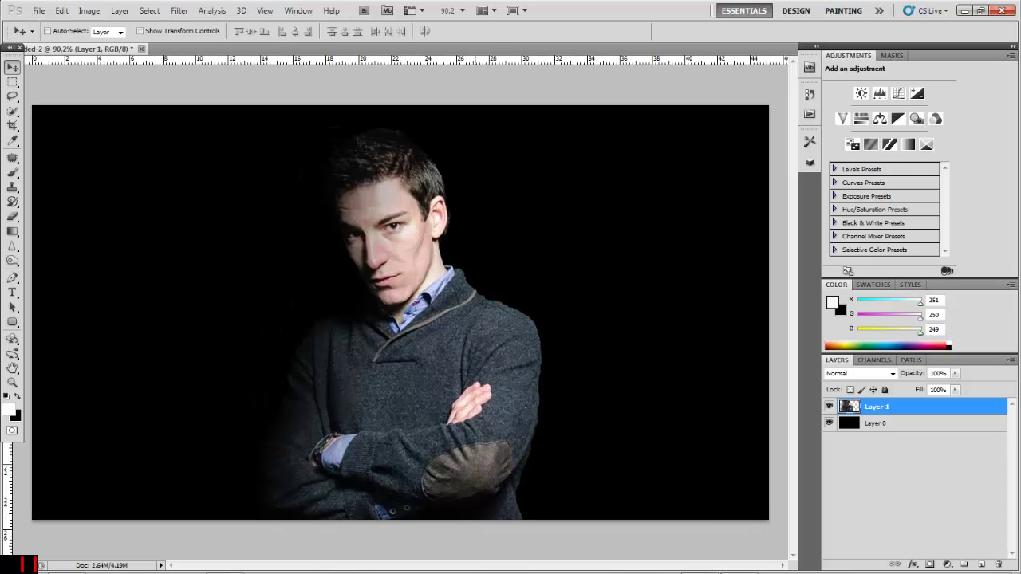
{"action": "scroll", "coordinate": [401, 312], "scroll_direction": "down", "scroll_amount": 2}
{"action": "key", "text": "ctrl+0"}
{"action": "left_click_drag", "start_coordinate": [415, 335], "coordinate": [392, 326]}
{"action": "scroll", "coordinate": [395, 320], "scroll_direction": "down", "scroll_amount": 5}
{"action": "scroll", "coordinate": [396, 319], "scroll_direction": "up", "scroll_amount": 2}
{"action": "key", "text": "ctrl+plus"}
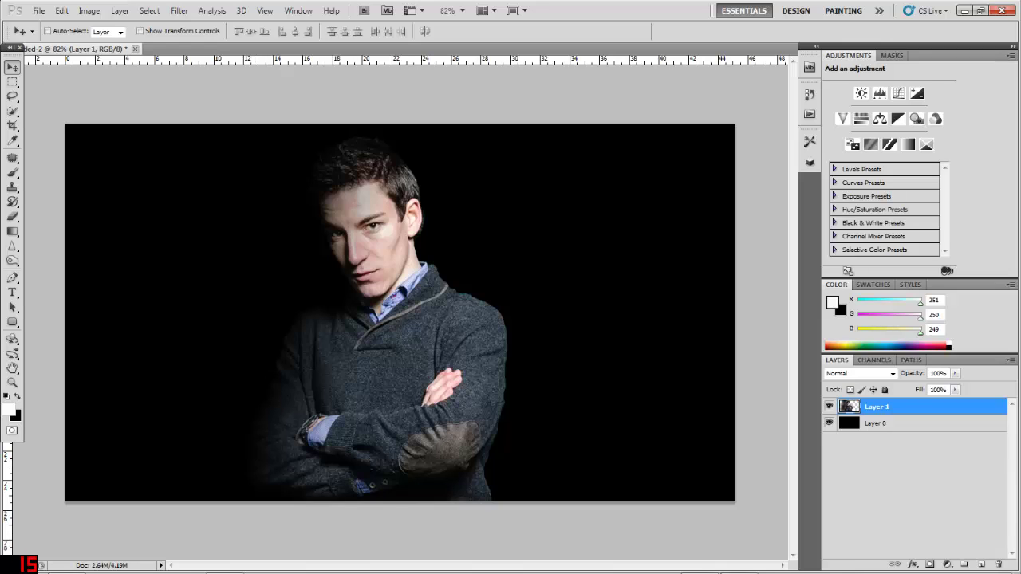
Step: Duplicate the portrait layer, Layer 1, and toggle the visibility of both portrait layers off and on again
{"action": "left_click", "coordinate": [894, 479]}
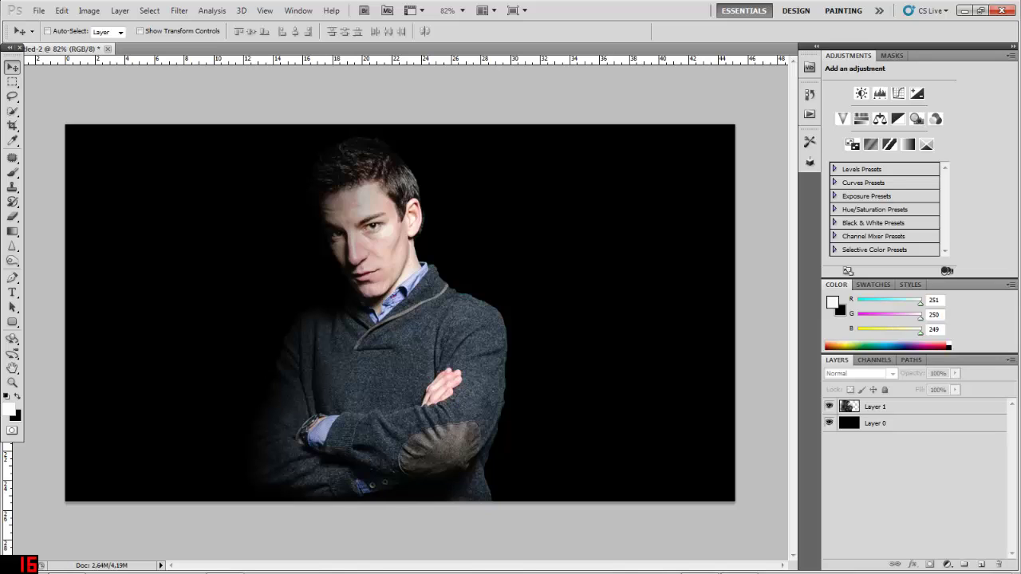
{"action": "left_click", "coordinate": [893, 407]}
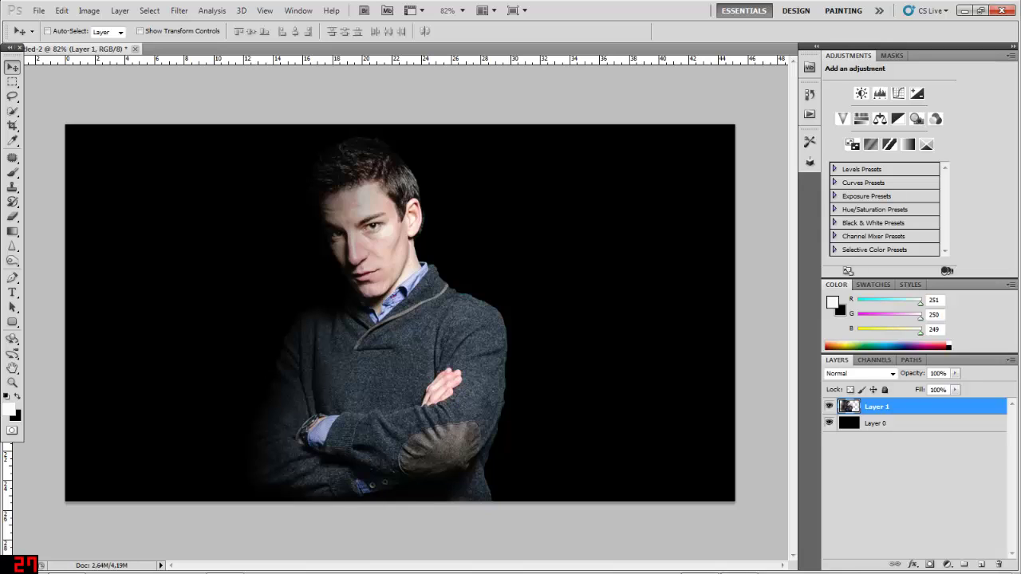
{"action": "key", "text": "ctrl+j"}
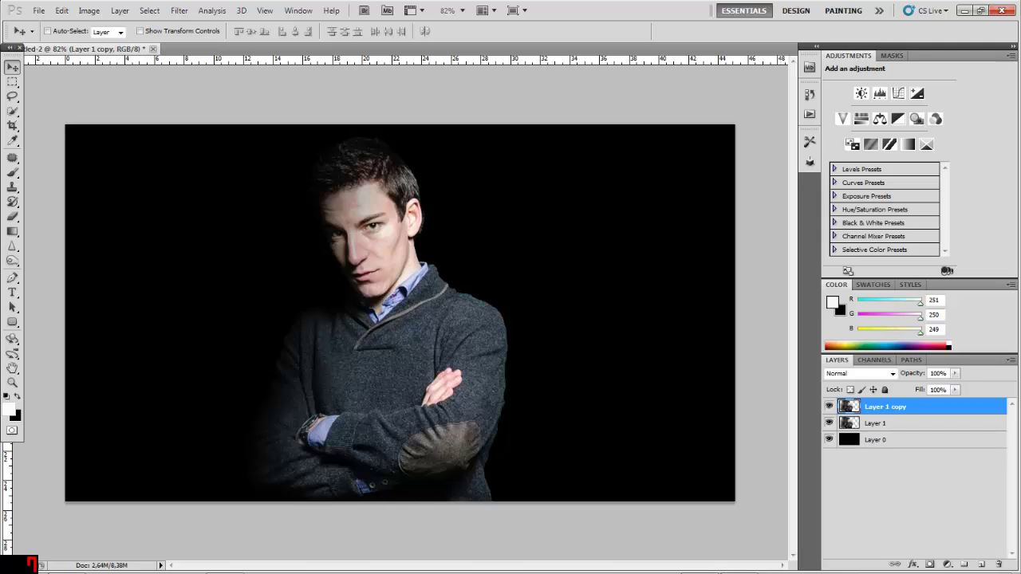
{"action": "left_click", "coordinate": [829, 407]}
{"action": "left_click", "coordinate": [829, 424]}
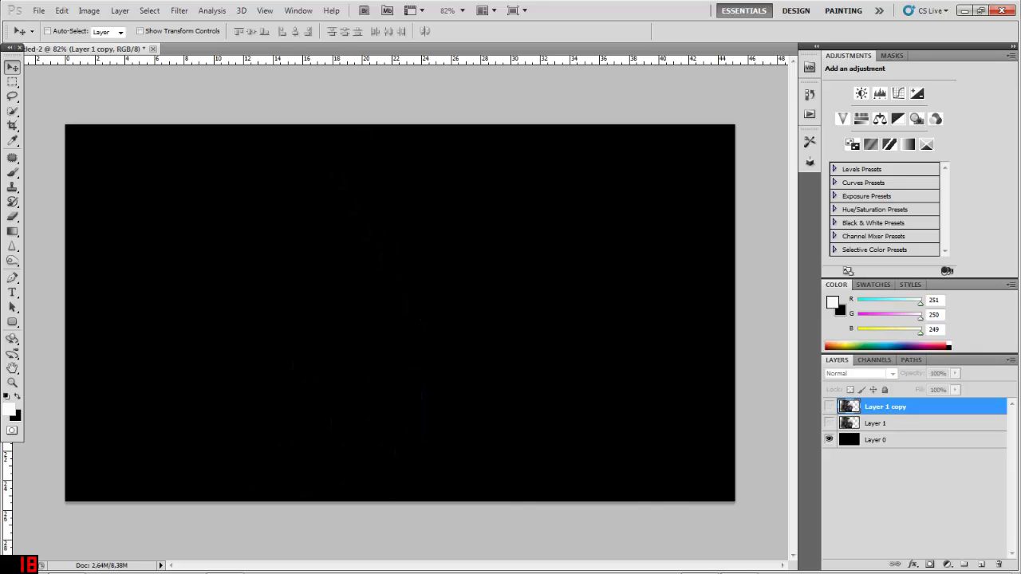
{"action": "left_click", "coordinate": [829, 424]}
{"action": "left_click", "coordinate": [829, 407]}
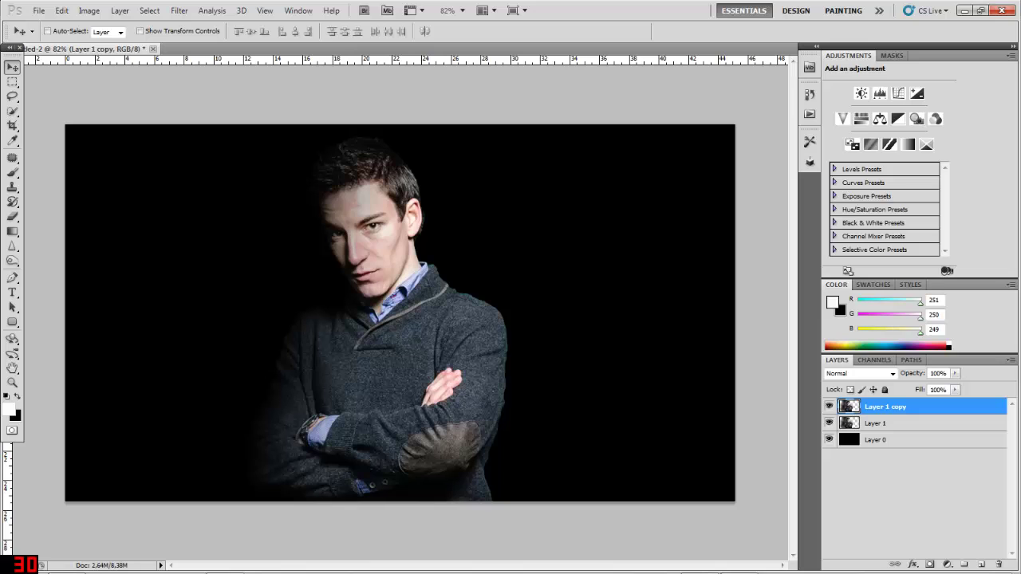
Step: Start Liquify on Layer 1 copy and push the man's head, collar, shoulder and hand outward to the right with a 256 px brush
{"action": "left_click", "coordinate": [179, 10]}
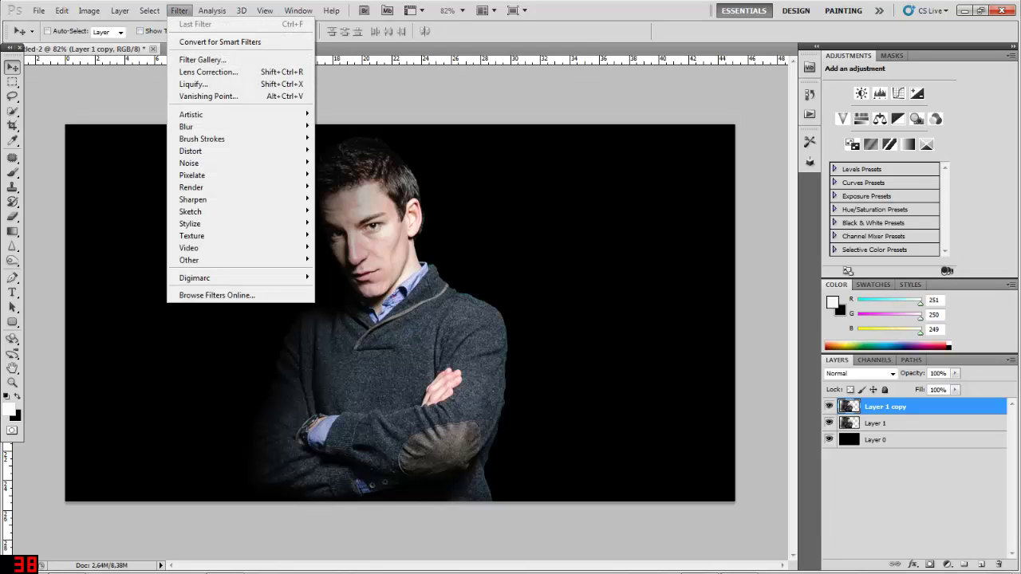
{"action": "left_click", "coordinate": [193, 83]}
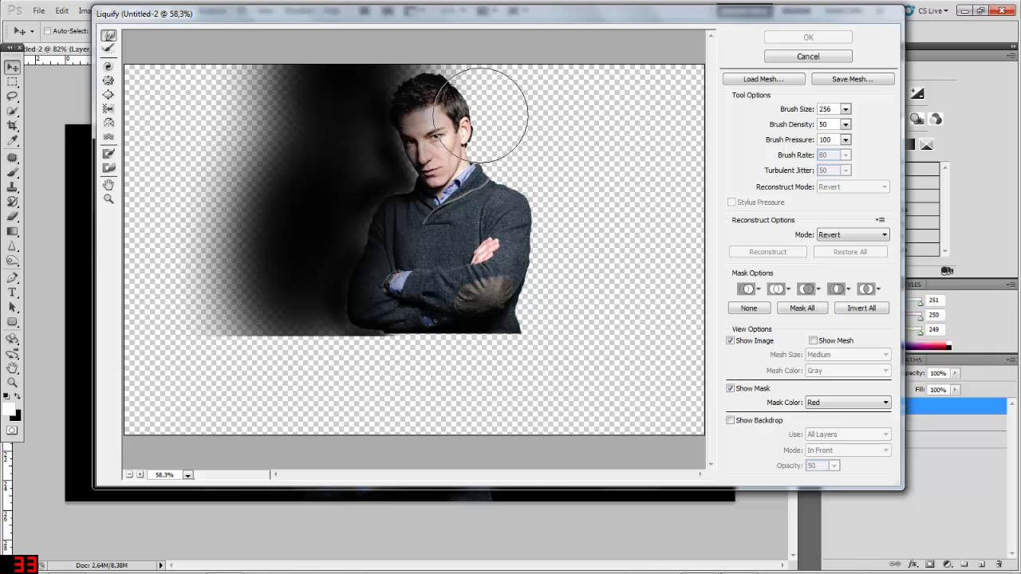
{"action": "mouse_move", "coordinate": [434, 103]}
{"action": "left_mouse_down"}
{"action": "mouse_move", "coordinate": [468, 73]}
{"action": "mouse_move", "coordinate": [482, 80]}
{"action": "mouse_move", "coordinate": [433, 50]}
{"action": "mouse_move", "coordinate": [489, 103]}
{"action": "mouse_move", "coordinate": [502, 179]}
{"action": "mouse_move", "coordinate": [483, 195]}
{"action": "mouse_move", "coordinate": [517, 150]}
{"action": "mouse_move", "coordinate": [496, 89]}
{"action": "left_mouse_up"}
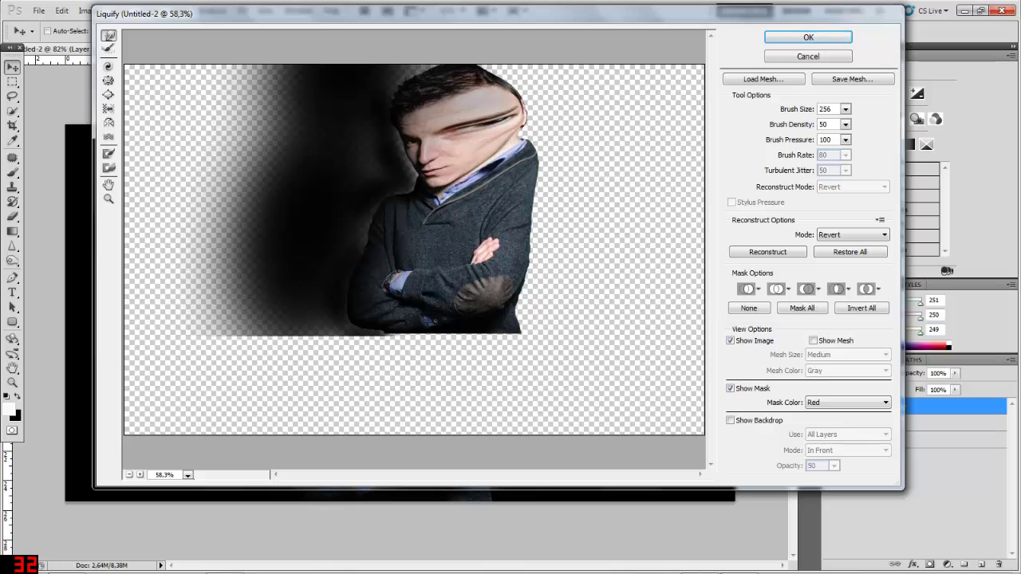
{"action": "mouse_move", "coordinate": [488, 225]}
{"action": "left_mouse_down"}
{"action": "mouse_move", "coordinate": [525, 205]}
{"action": "mouse_move", "coordinate": [540, 154]}
{"action": "left_mouse_up"}
{"action": "mouse_move", "coordinate": [486, 282]}
{"action": "left_mouse_down"}
{"action": "mouse_move", "coordinate": [510, 269]}
{"action": "mouse_move", "coordinate": [445, 279]}
{"action": "mouse_move", "coordinate": [481, 270]}
{"action": "mouse_move", "coordinate": [425, 270]}
{"action": "mouse_move", "coordinate": [474, 218]}
{"action": "mouse_move", "coordinate": [503, 248]}
{"action": "mouse_move", "coordinate": [561, 205]}
{"action": "mouse_move", "coordinate": [537, 117]}
{"action": "left_mouse_up"}
{"action": "left_click_drag", "start_coordinate": [527, 298], "coordinate": [543, 303]}
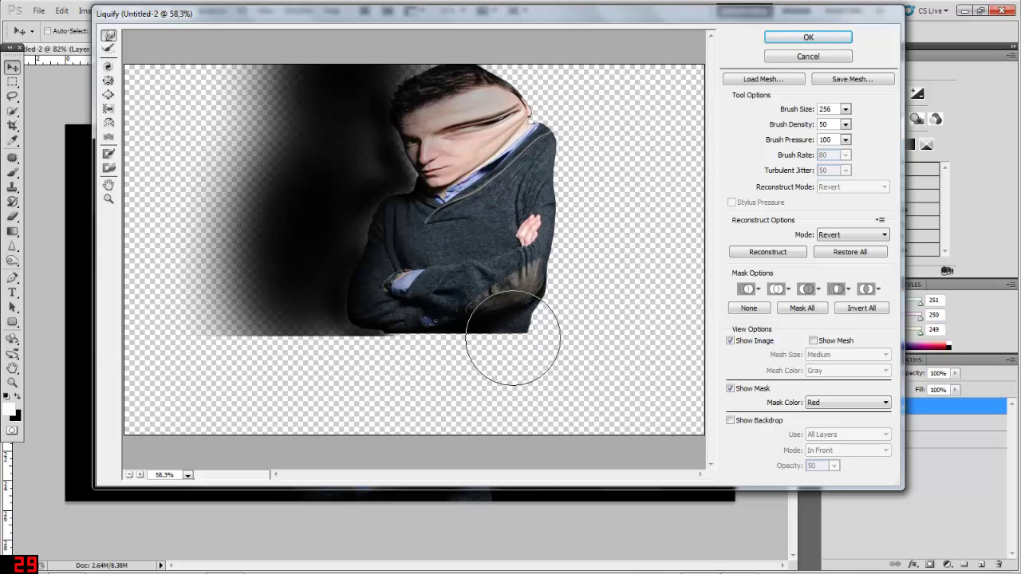
Step: Push the sweater, forearms, hand and elbow further to the right, stretch the shoulder outward, and apply the Liquify distortion
{"action": "mouse_move", "coordinate": [513, 338]}
{"action": "left_mouse_down"}
{"action": "mouse_move", "coordinate": [559, 290]}
{"action": "mouse_move", "coordinate": [568, 231]}
{"action": "mouse_move", "coordinate": [548, 208]}
{"action": "mouse_move", "coordinate": [598, 271]}
{"action": "mouse_move", "coordinate": [591, 187]}
{"action": "mouse_move", "coordinate": [562, 239]}
{"action": "mouse_move", "coordinate": [479, 251]}
{"action": "left_mouse_up"}
{"action": "left_click_drag", "start_coordinate": [405, 302], "coordinate": [431, 303]}
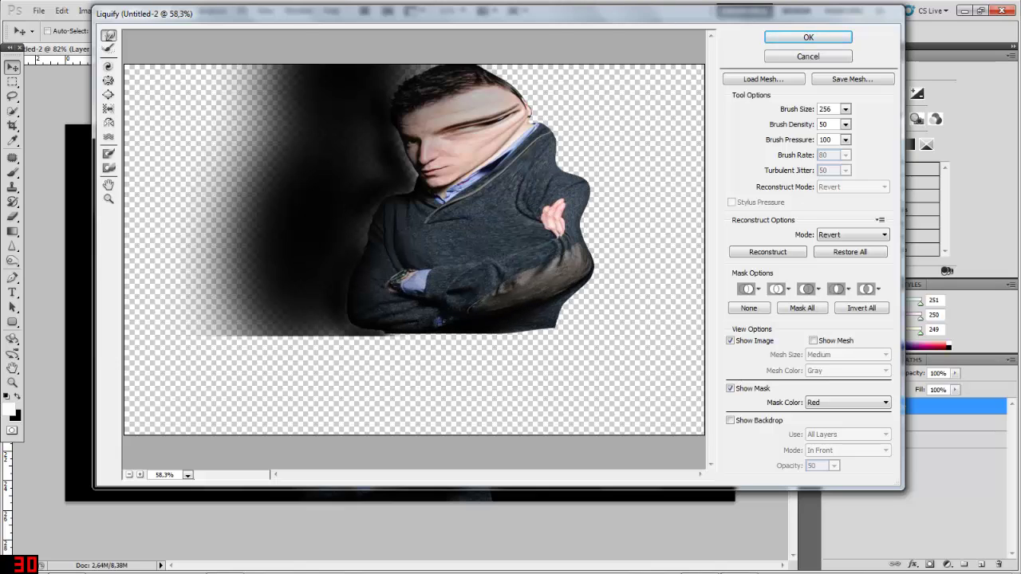
{"action": "left_click_drag", "start_coordinate": [442, 212], "coordinate": [465, 211]}
{"action": "mouse_move", "coordinate": [476, 169]}
{"action": "left_mouse_down"}
{"action": "mouse_move", "coordinate": [475, 116]}
{"action": "mouse_move", "coordinate": [552, 130]}
{"action": "mouse_move", "coordinate": [529, 126]}
{"action": "mouse_move", "coordinate": [540, 132]}
{"action": "mouse_move", "coordinate": [544, 110]}
{"action": "mouse_move", "coordinate": [550, 167]}
{"action": "mouse_move", "coordinate": [561, 179]}
{"action": "mouse_move", "coordinate": [588, 179]}
{"action": "mouse_move", "coordinate": [582, 162]}
{"action": "mouse_move", "coordinate": [600, 143]}
{"action": "mouse_move", "coordinate": [557, 144]}
{"action": "mouse_move", "coordinate": [599, 128]}
{"action": "mouse_move", "coordinate": [561, 107]}
{"action": "mouse_move", "coordinate": [583, 92]}
{"action": "mouse_move", "coordinate": [563, 72]}
{"action": "left_mouse_up"}
{"action": "mouse_move", "coordinate": [581, 220]}
{"action": "left_mouse_down"}
{"action": "mouse_move", "coordinate": [552, 290]}
{"action": "mouse_move", "coordinate": [547, 319]}
{"action": "left_mouse_up"}
{"action": "left_click", "coordinate": [808, 37]}
{"action": "scroll", "coordinate": [400, 313], "scroll_direction": "down", "scroll_amount": 5}
{"action": "scroll", "coordinate": [401, 312], "scroll_direction": "up", "scroll_amount": 5}
{"action": "scroll", "coordinate": [400, 313], "scroll_direction": "up", "scroll_amount": 1}
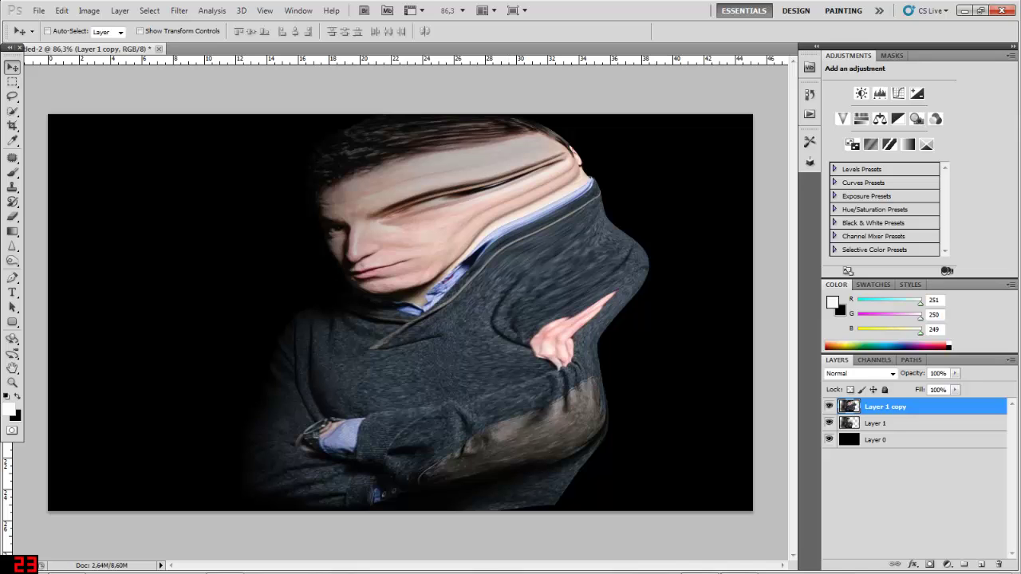
Step: Add a white layer mask to both Layer 1 and Layer 1 copy, hiding Layer 1 copy temporarily
{"action": "left_click", "coordinate": [886, 424]}
{"action": "left_click", "coordinate": [885, 407]}
{"action": "left_click", "coordinate": [885, 423]}
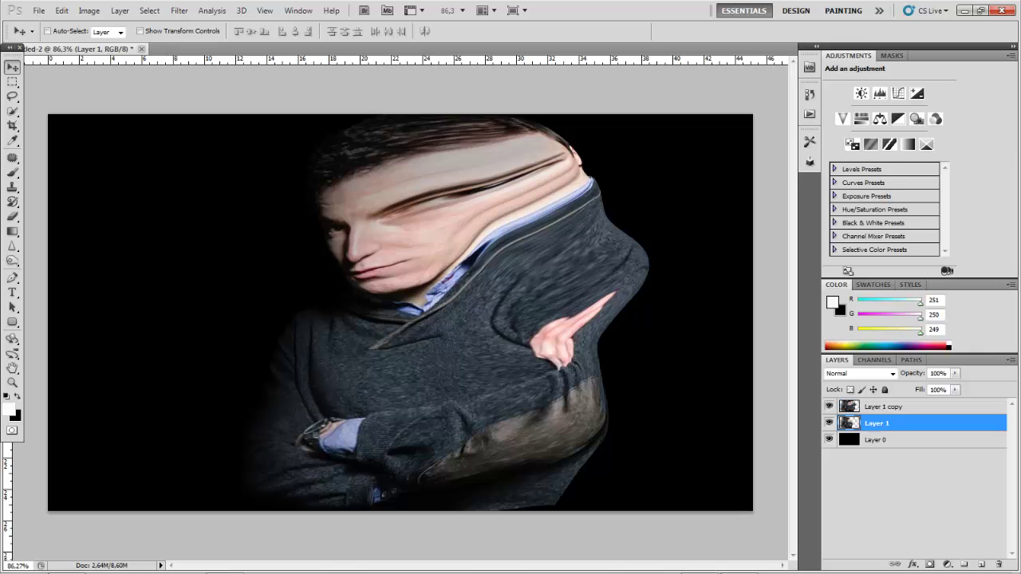
{"action": "left_click", "coordinate": [829, 406]}
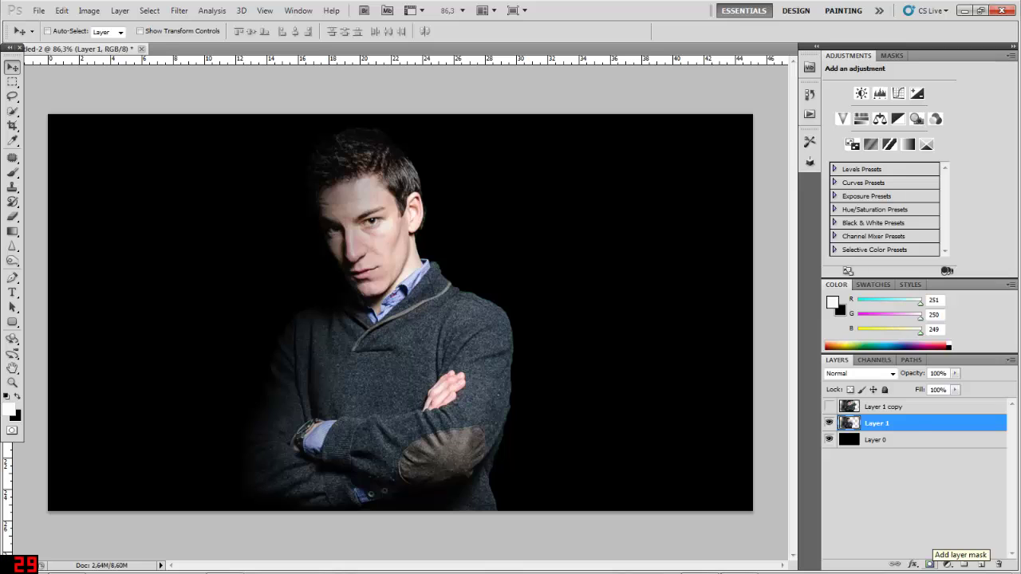
{"action": "left_click", "coordinate": [930, 564]}
{"action": "left_click", "coordinate": [883, 407]}
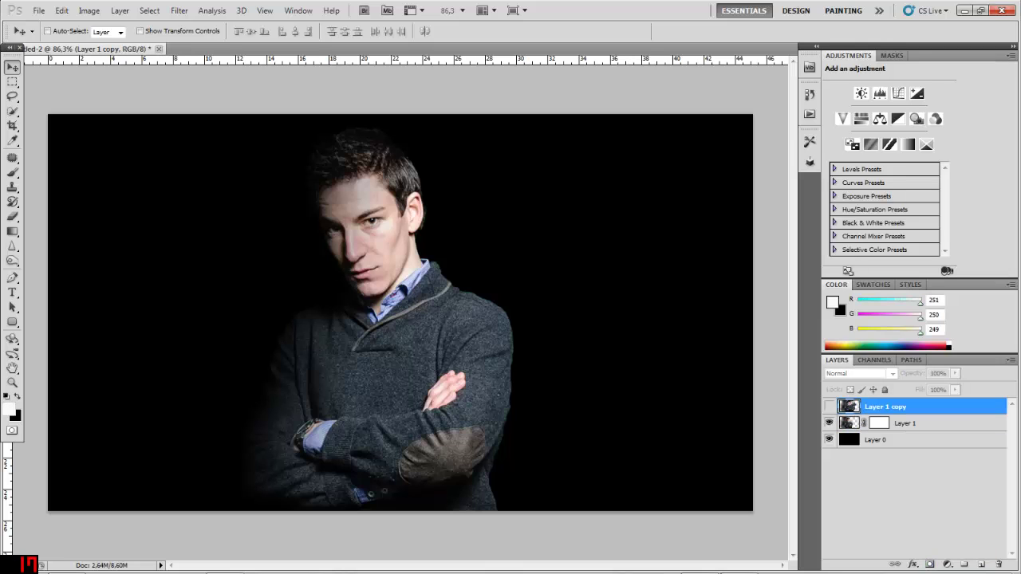
{"action": "left_click", "coordinate": [930, 564]}
{"action": "left_click", "coordinate": [830, 407]}
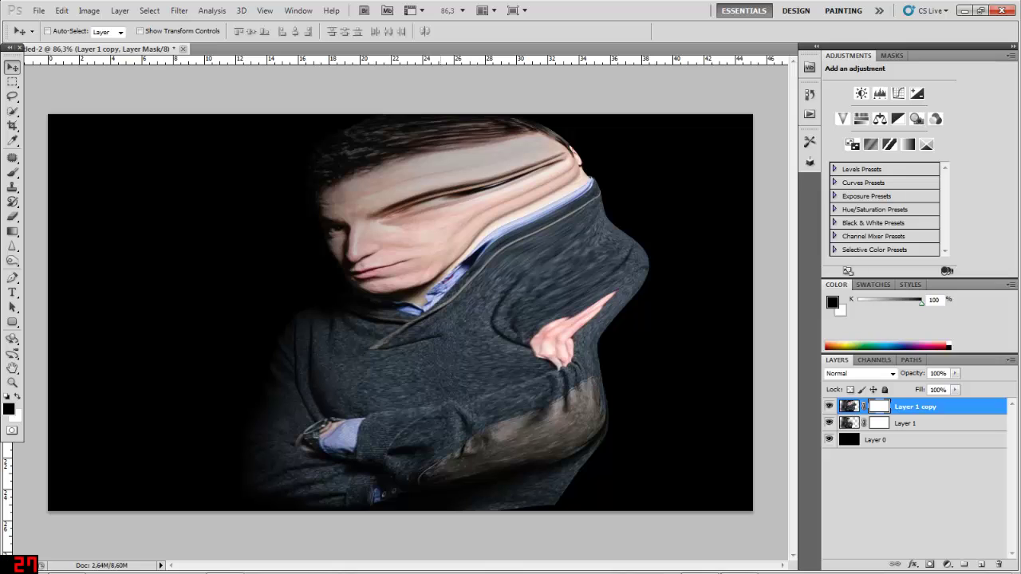
Step: Pick the hard round brush at 178 px and invert Layer 1 copy's mask to black
{"action": "key", "text": "b"}
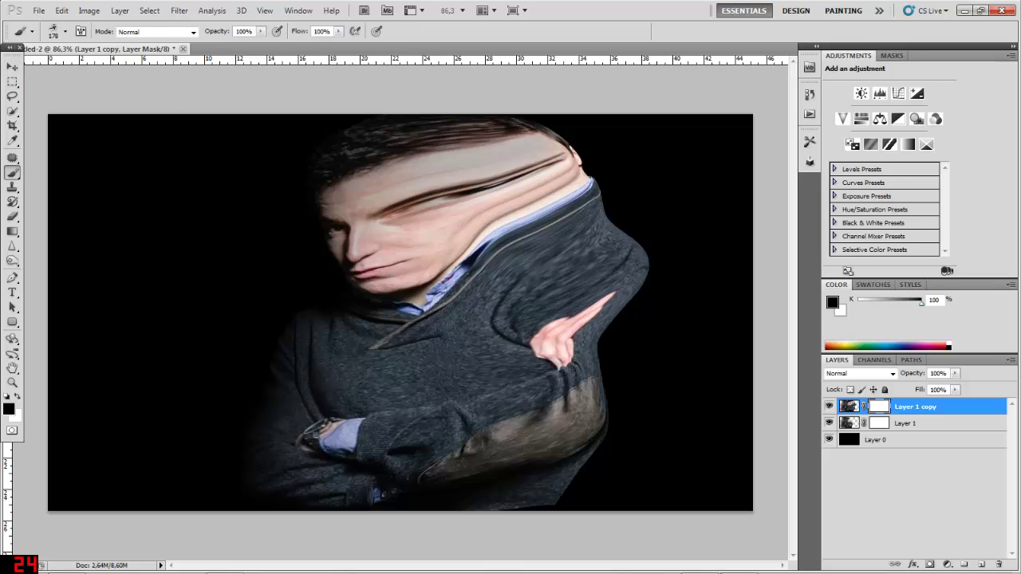
{"action": "left_click", "coordinate": [65, 32]}
{"action": "left_click_drag", "start_coordinate": [145, 172], "coordinate": [145, 125]}
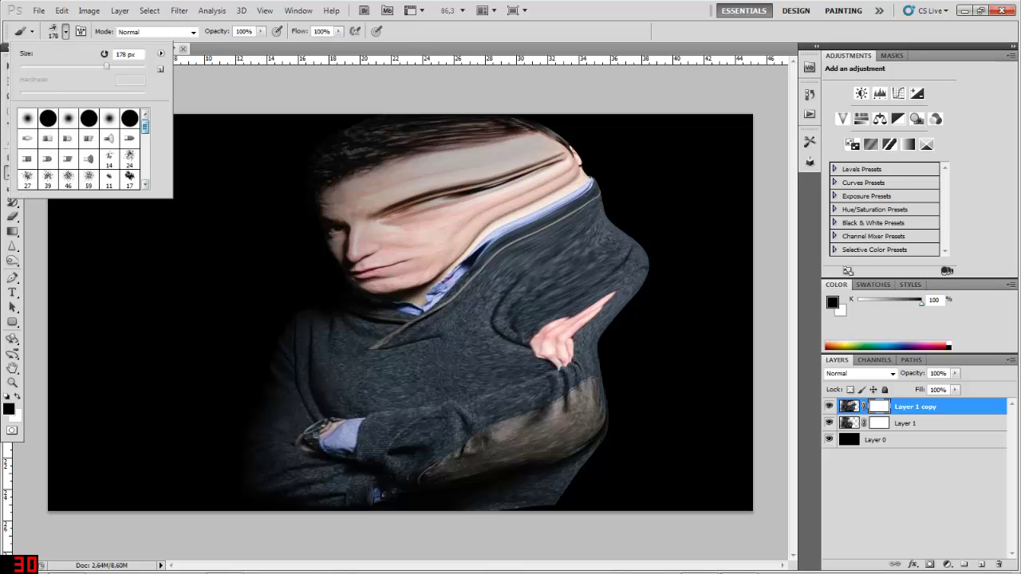
{"action": "left_click", "coordinate": [48, 119]}
{"action": "key", "text": "Return"}
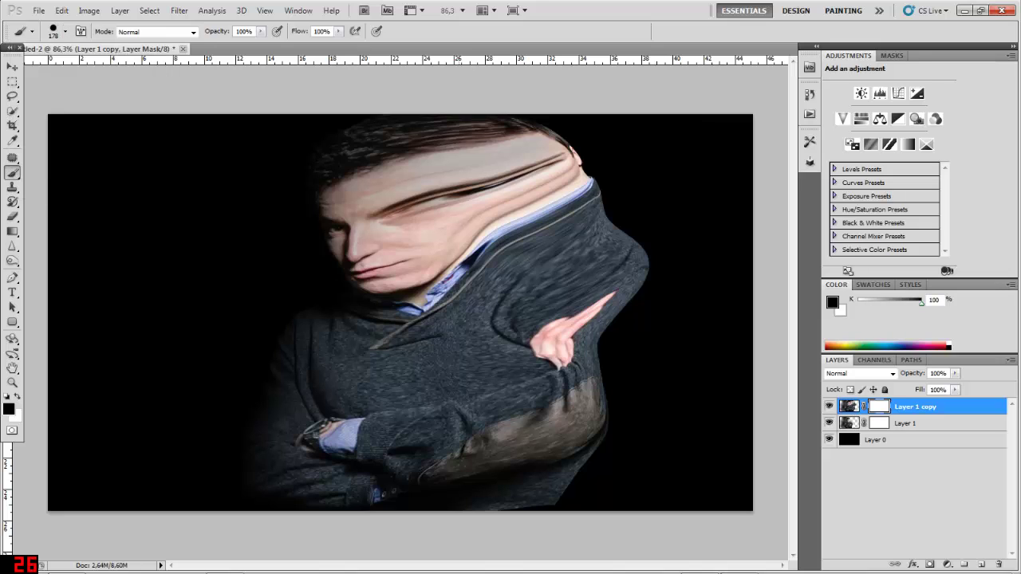
{"action": "key", "text": "ctrl+i"}
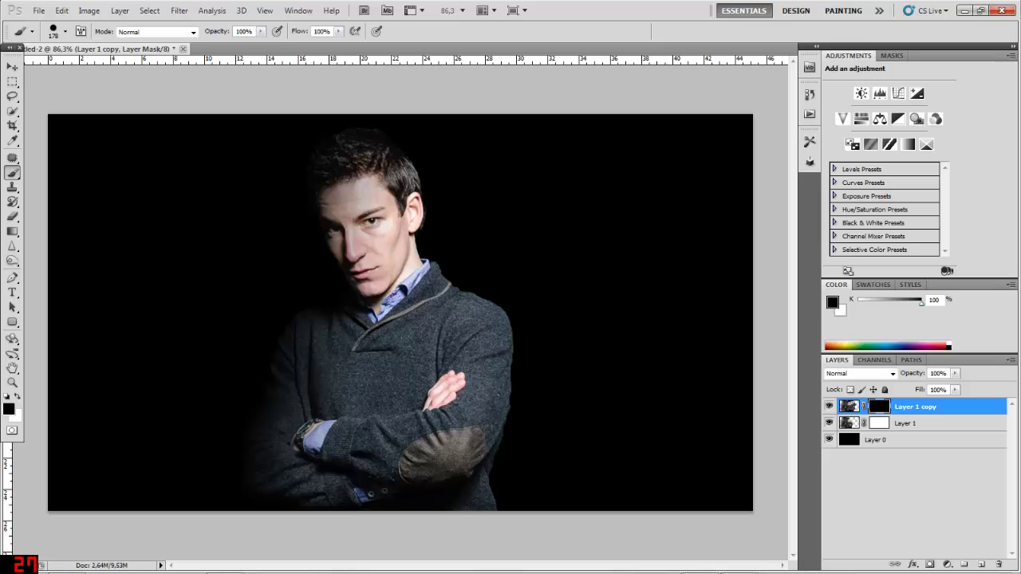
Step: Select Layer 1's mask, make black the foreground color, and paint a single 178 px dab over the chest
{"action": "left_click", "coordinate": [879, 423]}
{"action": "left_click", "coordinate": [879, 406]}
{"action": "left_click", "coordinate": [906, 423]}
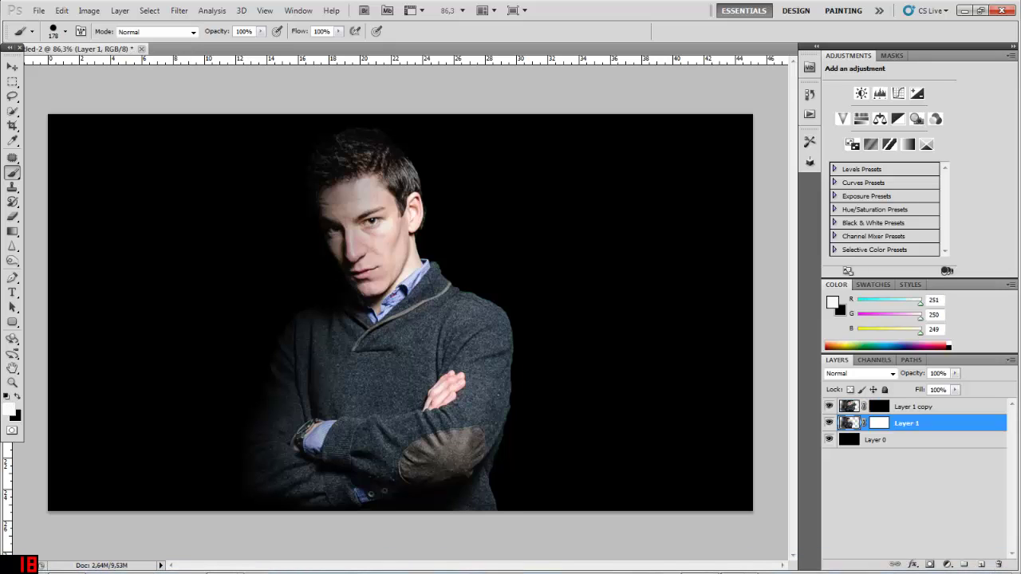
{"action": "left_click", "coordinate": [879, 423]}
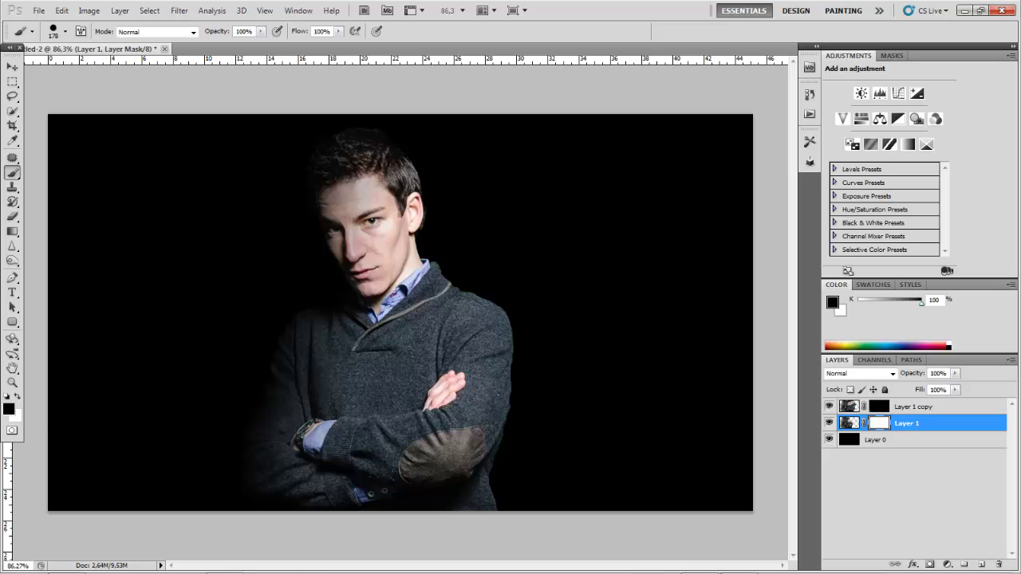
{"action": "key", "text": "b"}
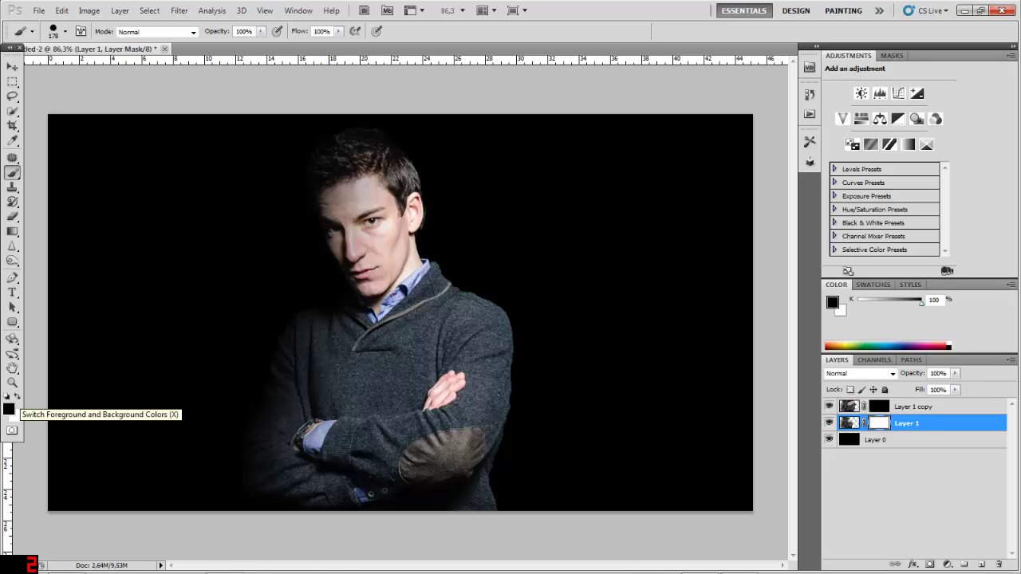
{"action": "key", "text": "x"}
{"action": "key", "text": "x"}
{"action": "key", "text": "x"}
{"action": "key", "text": "x"}
{"action": "key", "text": "x"}
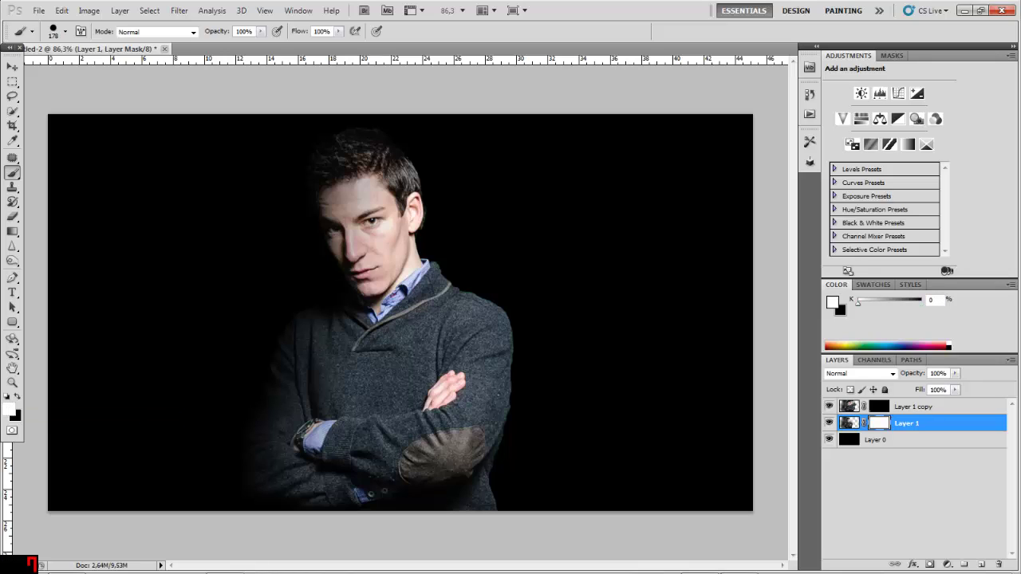
{"action": "key", "text": "x"}
{"action": "left_click", "coordinate": [438, 324]}
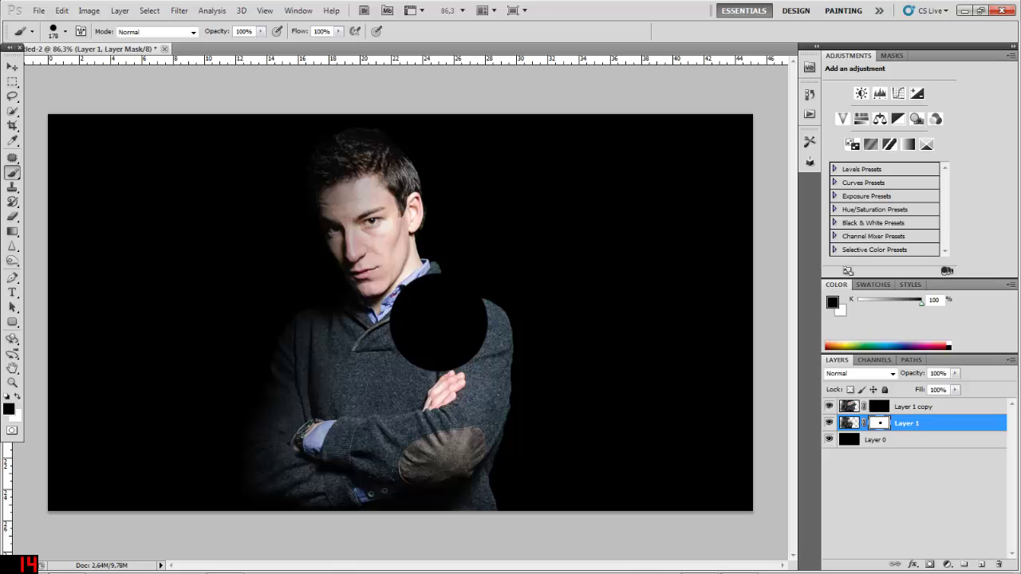
Step: Try Layer 1 above Layer 1 copy, and undo both that reordering and the black dab on its mask
{"action": "left_click_drag", "start_coordinate": [879, 422], "coordinate": [881, 406]}
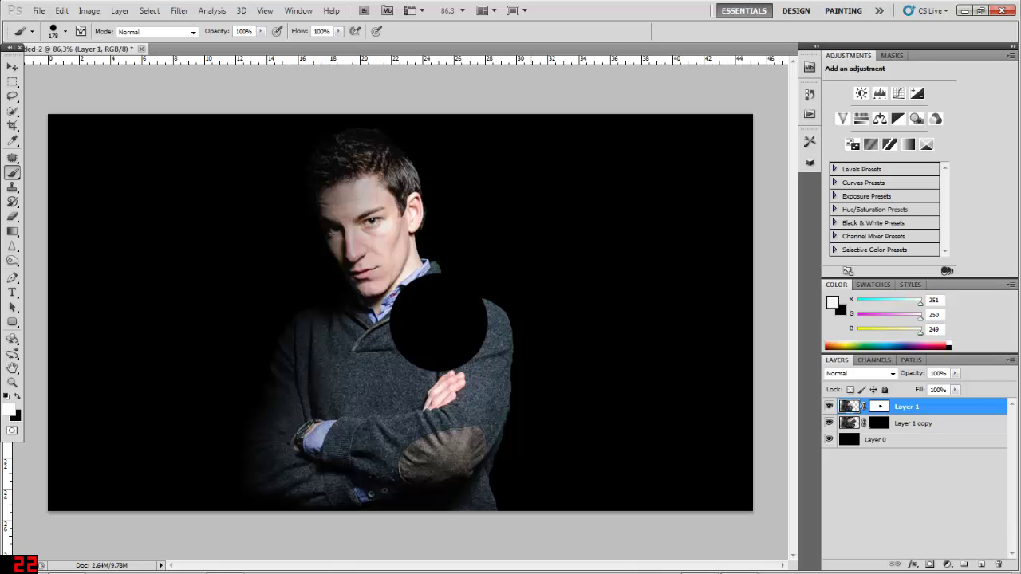
{"action": "key", "text": "ctrl+bracketleft"}
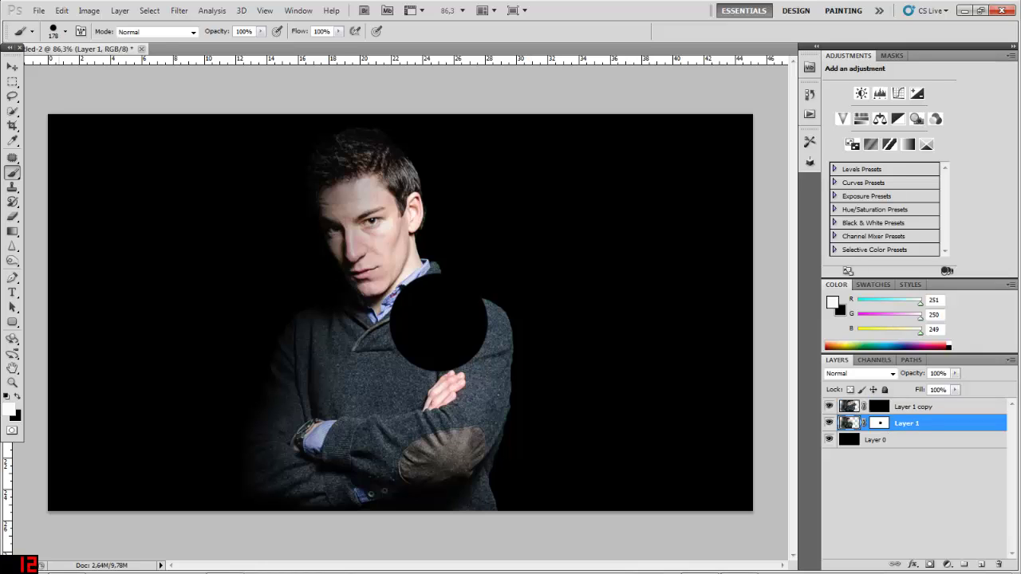
{"action": "key", "text": "ctrl+z"}
Step: Move Layer 1 above Layer 1 copy in the layer stack
{"action": "key", "text": "alt+bracketright"}
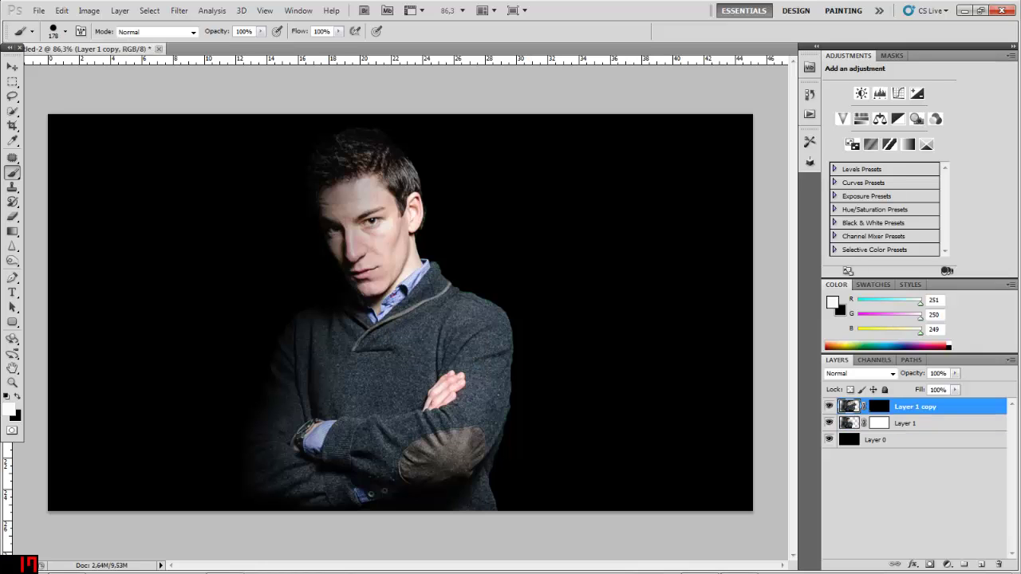
{"action": "key", "text": "alt+bracketleft"}
{"action": "key", "text": "ctrl+bracketright"}
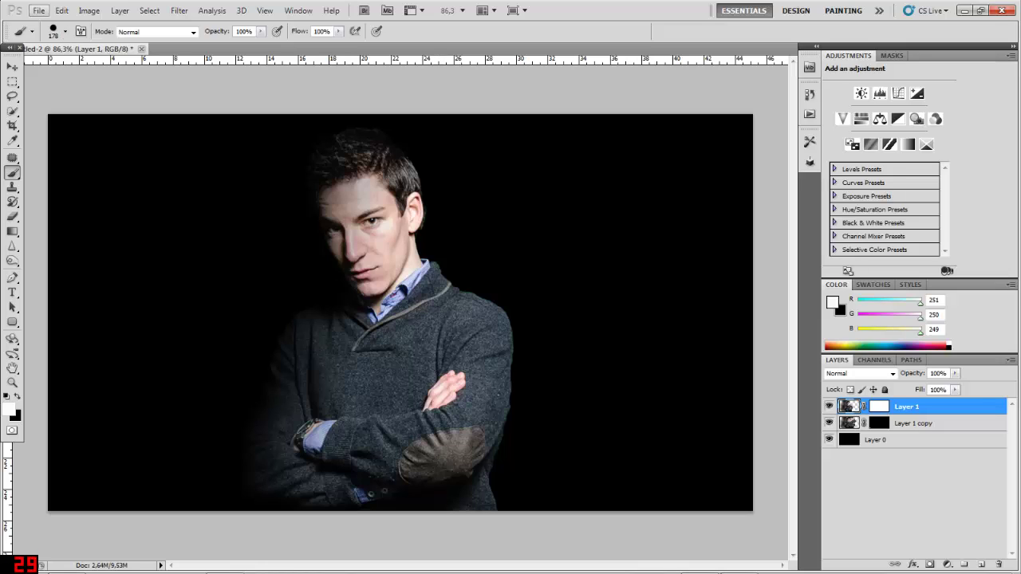
Step: Compare the 2500 px splatter brushes and the 120 px brush at the end of the brush presets
{"action": "left_click", "coordinate": [66, 31]}
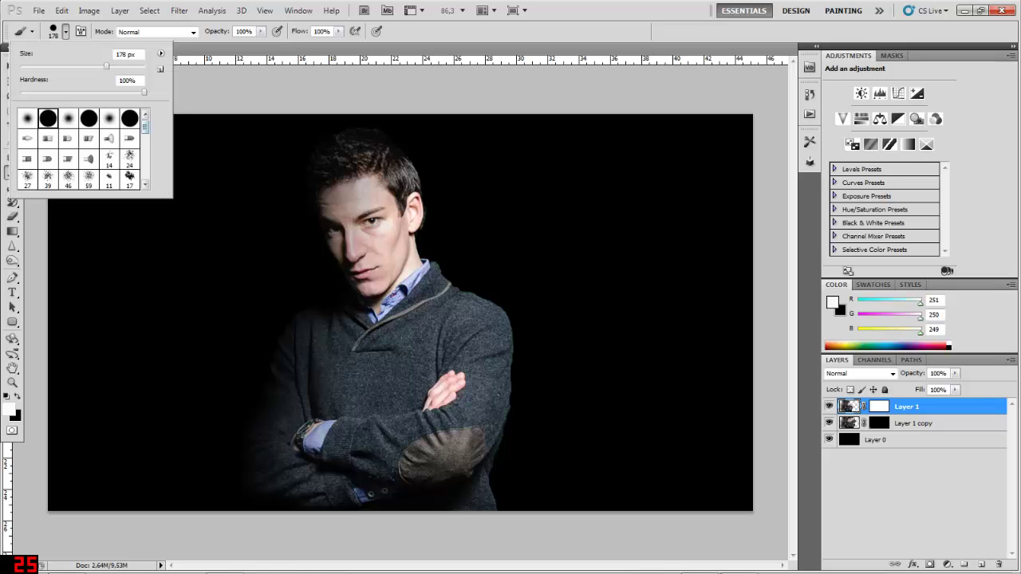
{"action": "left_click_drag", "start_coordinate": [145, 127], "coordinate": [145, 172]}
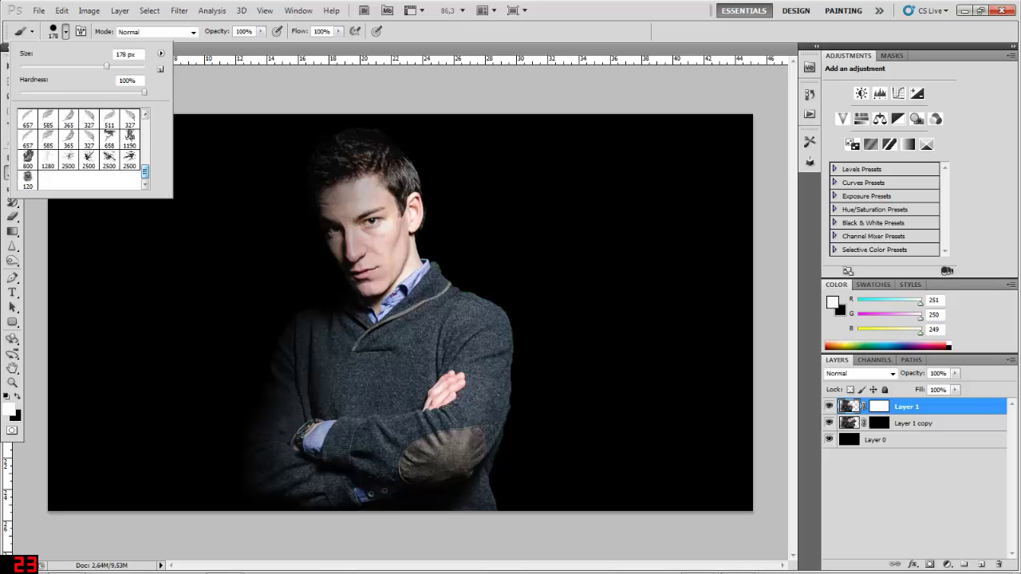
{"action": "left_click", "coordinate": [89, 159]}
{"action": "left_click", "coordinate": [68, 159]}
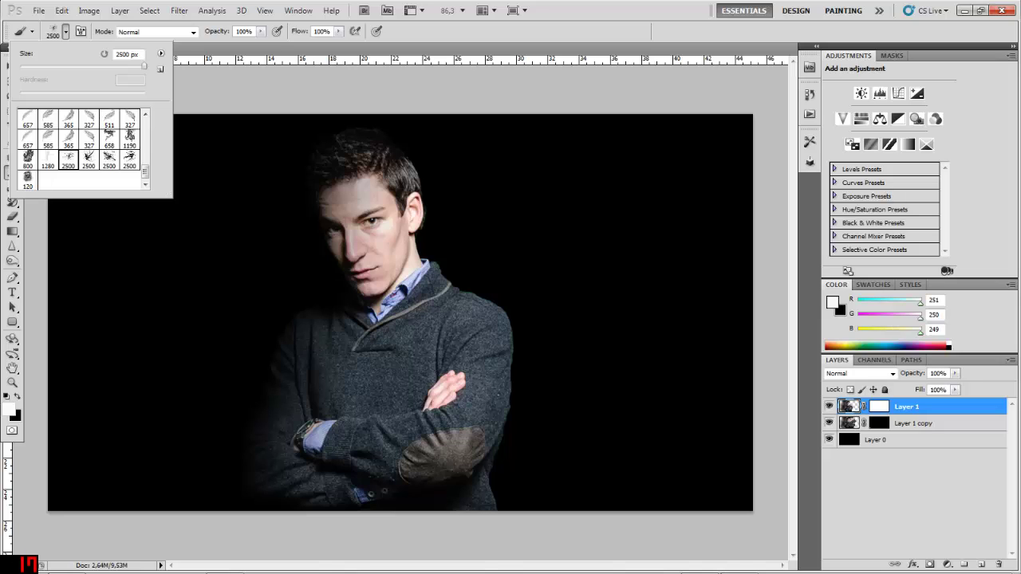
{"action": "left_click", "coordinate": [28, 177]}
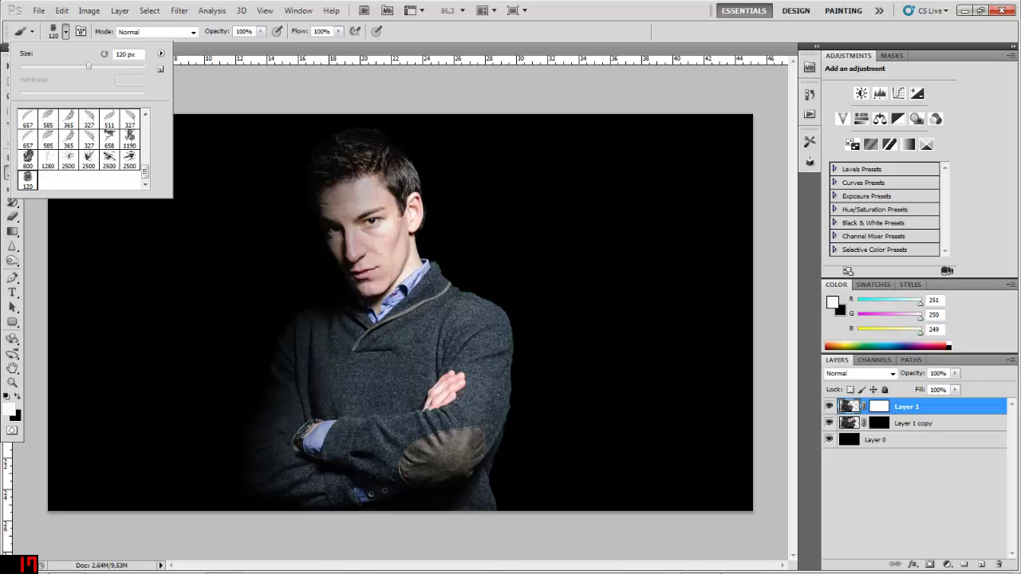
{"action": "left_click", "coordinate": [69, 160]}
{"action": "left_click", "coordinate": [88, 159]}
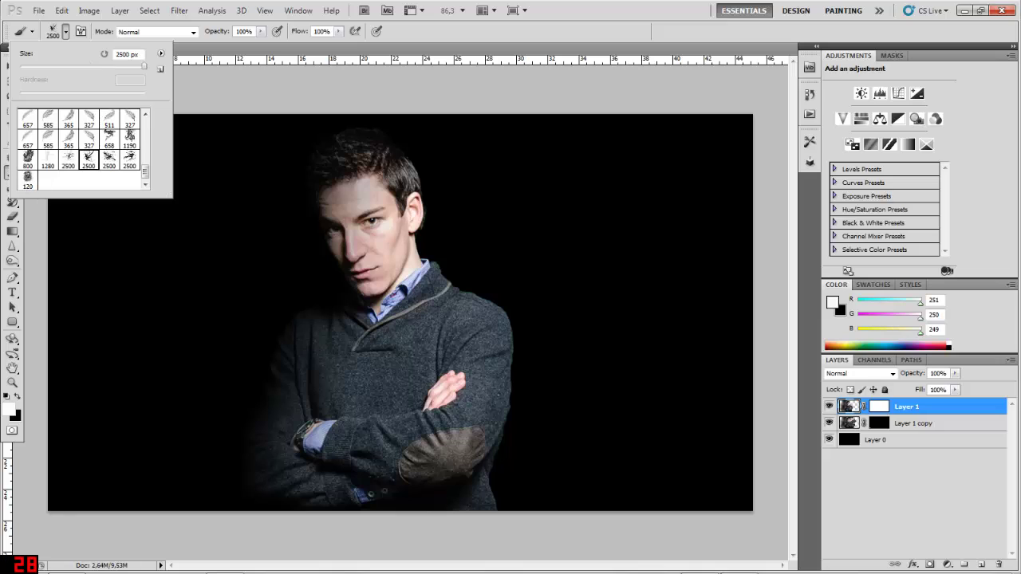
{"action": "left_click", "coordinate": [110, 160]}
{"action": "left_click", "coordinate": [130, 159]}
{"action": "left_click", "coordinate": [68, 159]}
{"action": "left_click", "coordinate": [89, 160]}
Step: Choose the last of the four 2500 px splatter brushes and reduce its size to 360 px
{"action": "left_click", "coordinate": [129, 159]}
{"action": "scroll", "coordinate": [480, 268], "scroll_direction": "down", "scroll_amount": 5}
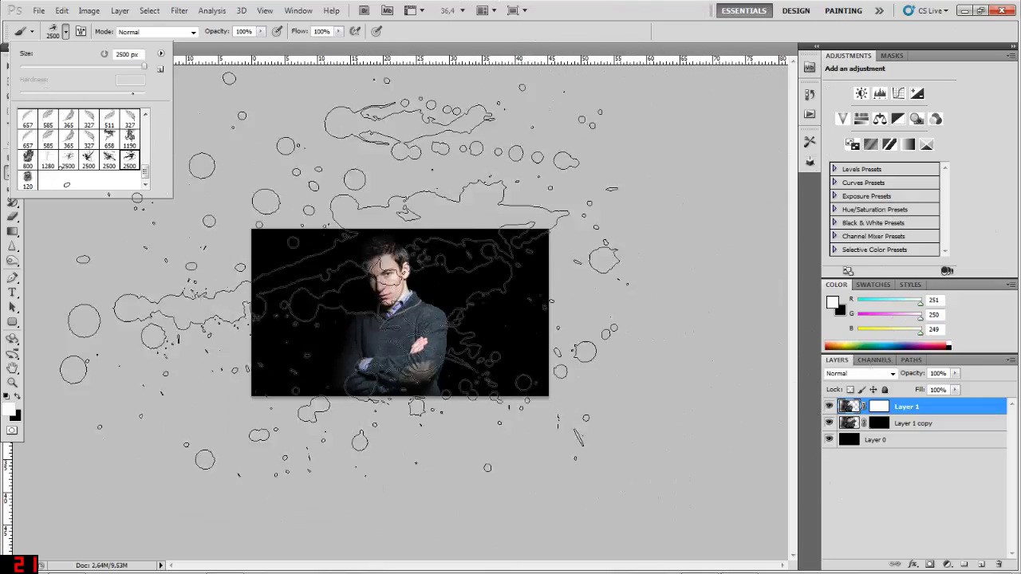
{"action": "scroll", "coordinate": [351, 283], "scroll_direction": "up", "scroll_amount": 4}
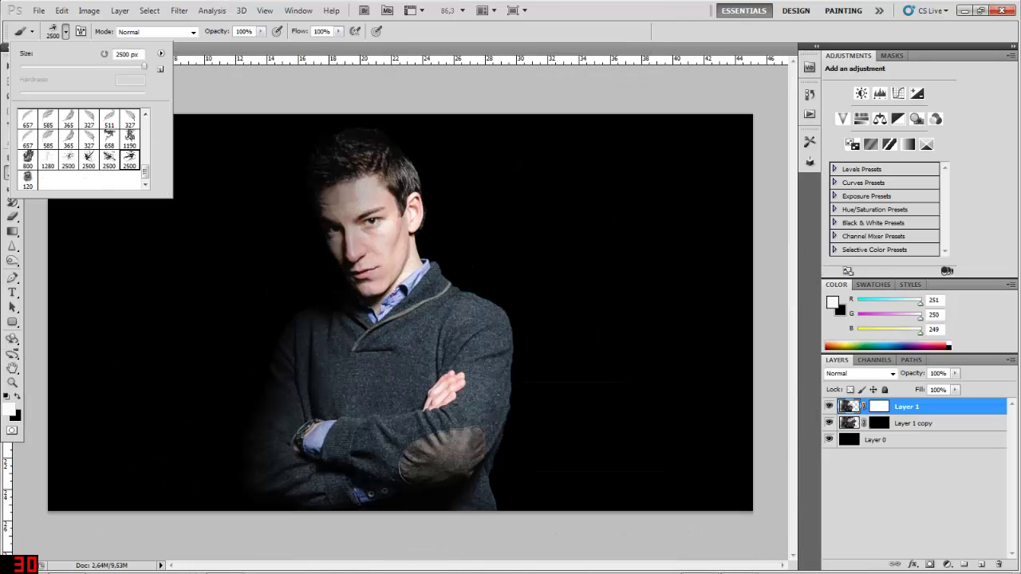
{"action": "left_click", "coordinate": [104, 67]}
{"action": "left_click_drag", "start_coordinate": [104, 67], "coordinate": [123, 67]}
Step: Show the detailed brush settings and move them clear of the layer list
{"action": "left_click", "coordinate": [81, 31]}
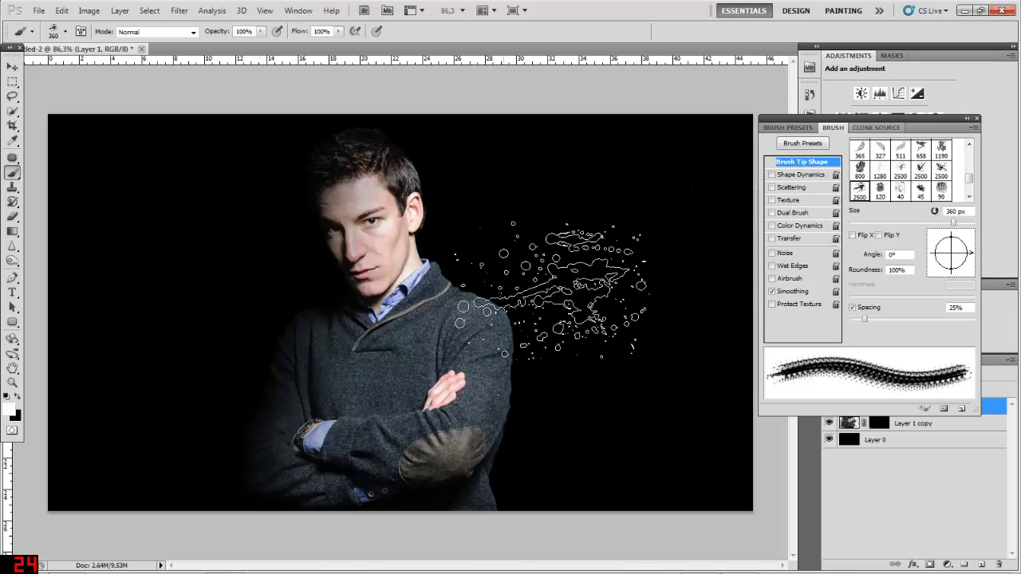
{"action": "scroll", "coordinate": [461, 325], "scroll_direction": "down", "scroll_amount": 5}
{"action": "scroll", "coordinate": [463, 326], "scroll_direction": "up", "scroll_amount": 5}
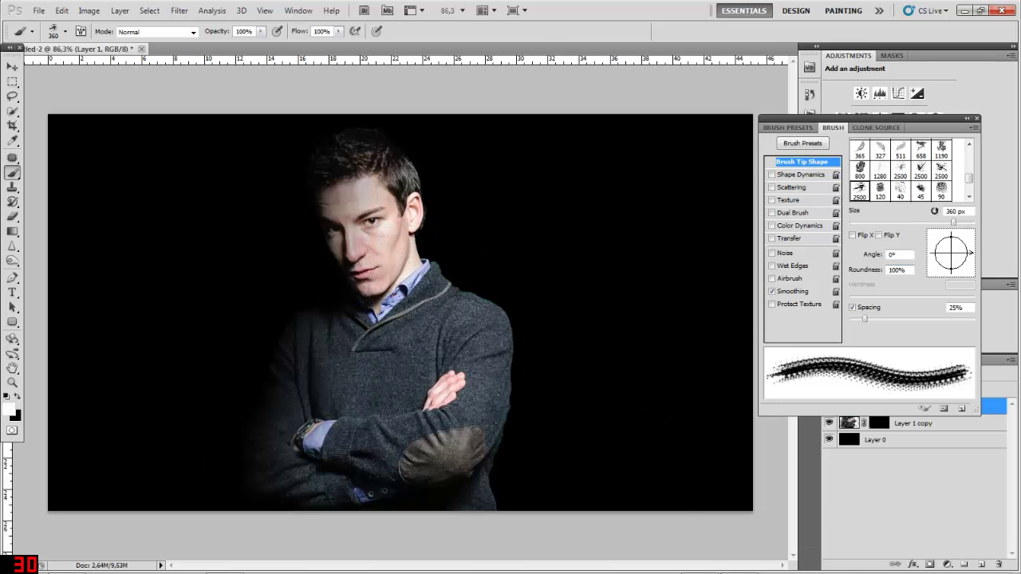
{"action": "mouse_move", "coordinate": [877, 118]}
{"action": "left_mouse_down"}
{"action": "mouse_move", "coordinate": [833, 118]}
{"action": "mouse_move", "coordinate": [717, 26]}
{"action": "mouse_move", "coordinate": [713, 3]}
{"action": "left_mouse_up"}
Step: Paint black splatters on Layer 1's mask over the temple and ear, the upper sleeve, the hand and the elbow patch
{"action": "left_click", "coordinate": [879, 407]}
{"action": "key", "text": "x"}
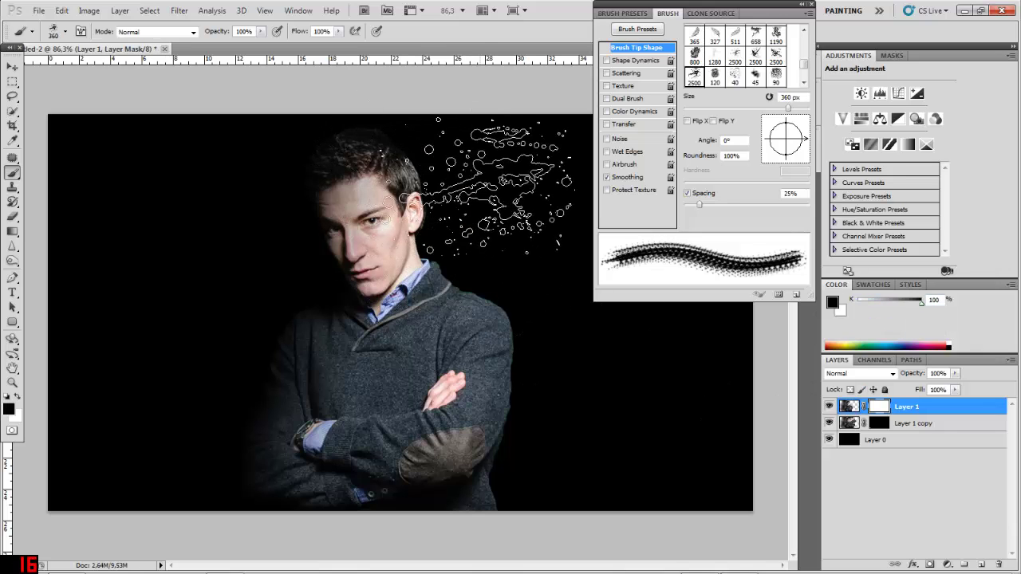
{"action": "left_click", "coordinate": [478, 154]}
{"action": "left_click", "coordinate": [469, 132]}
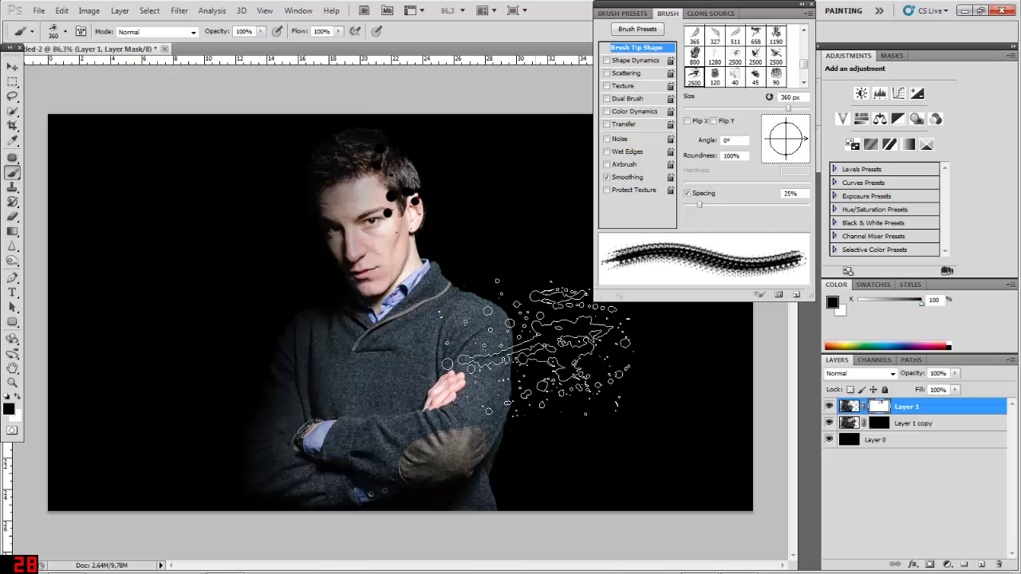
{"action": "left_click", "coordinate": [536, 347]}
{"action": "left_click", "coordinate": [499, 336]}
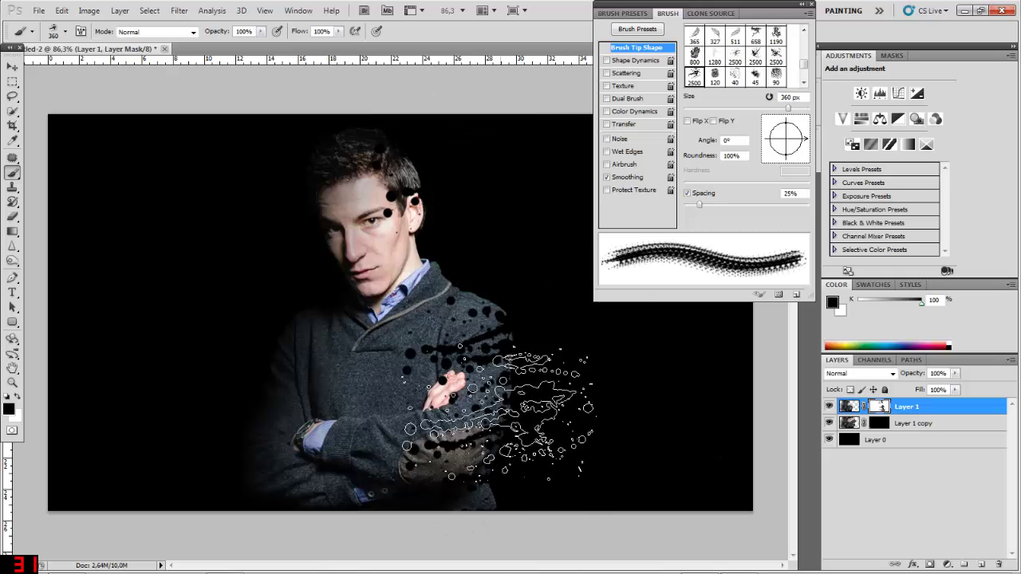
{"action": "left_click", "coordinate": [478, 403]}
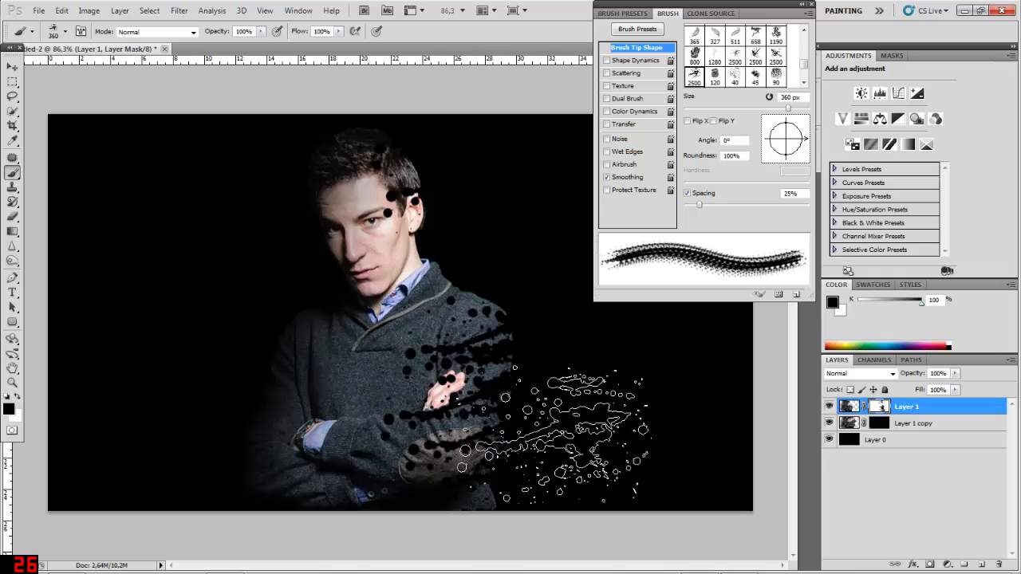
{"action": "left_click", "coordinate": [461, 456]}
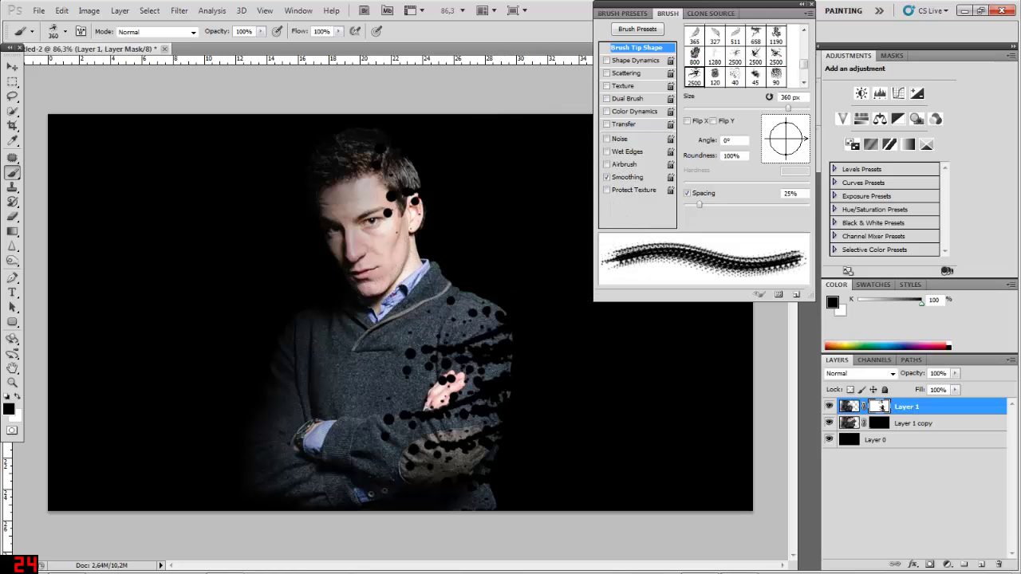
Step: Rotate the splatter brush to -130° and mask out pieces along the hair, ear, neck and shoulder edge on Layer 1
{"action": "left_click", "coordinate": [482, 359]}
{"action": "left_click", "coordinate": [773, 154]}
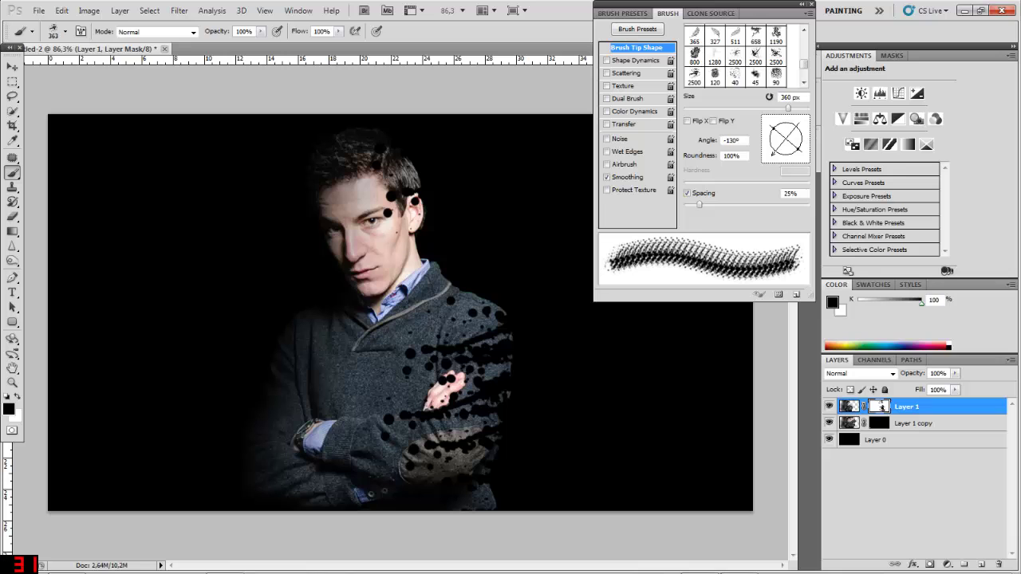
{"action": "key", "text": "ctrl+z"}
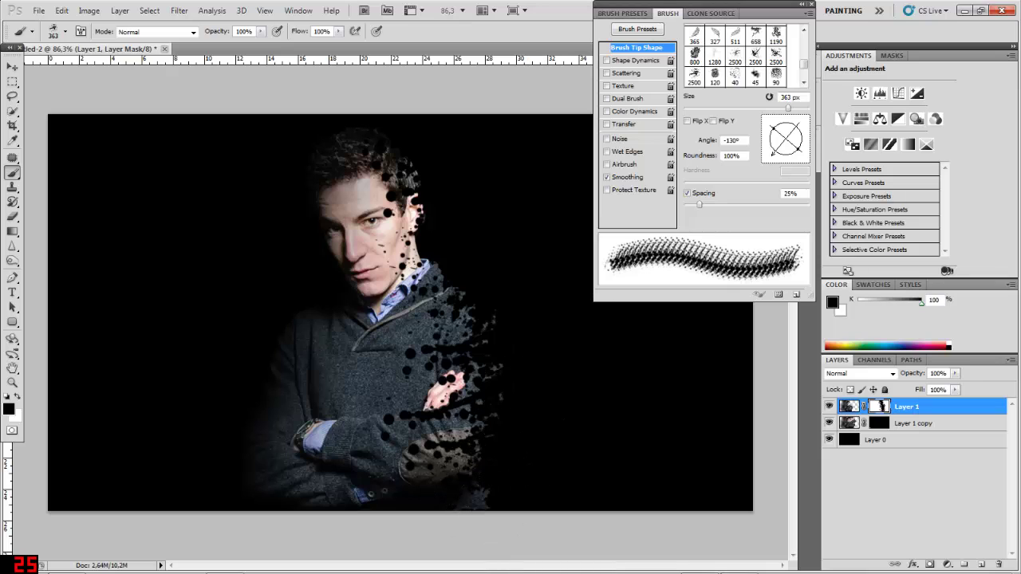
Step: Choose the second 2500 px splatter brush, set it to 282 px and -150°, and stamp black over the sleeve and hand
{"action": "left_click", "coordinate": [66, 32]}
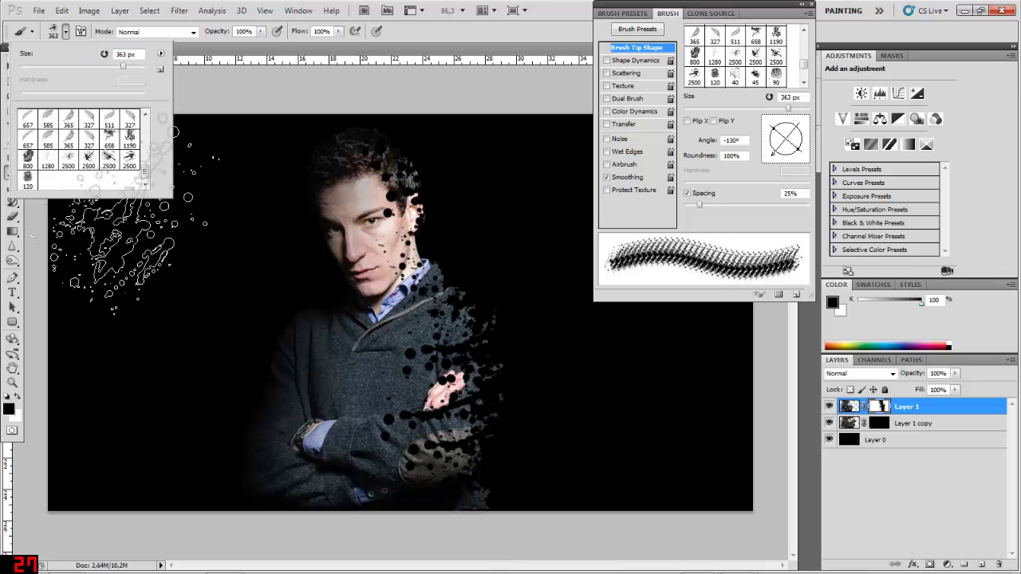
{"action": "left_click", "coordinate": [89, 160]}
{"action": "left_click", "coordinate": [771, 147]}
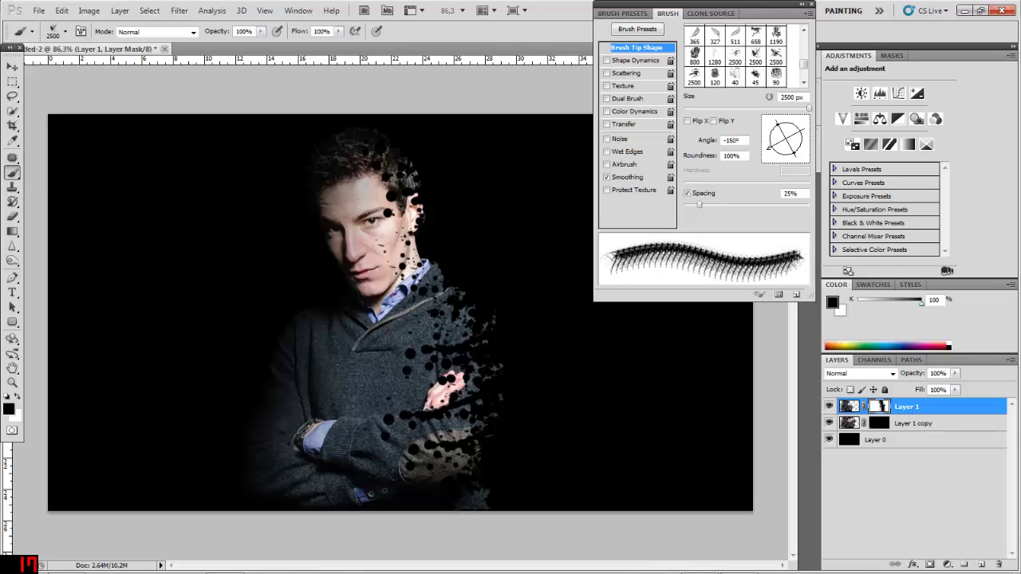
{"action": "left_click", "coordinate": [783, 108]}
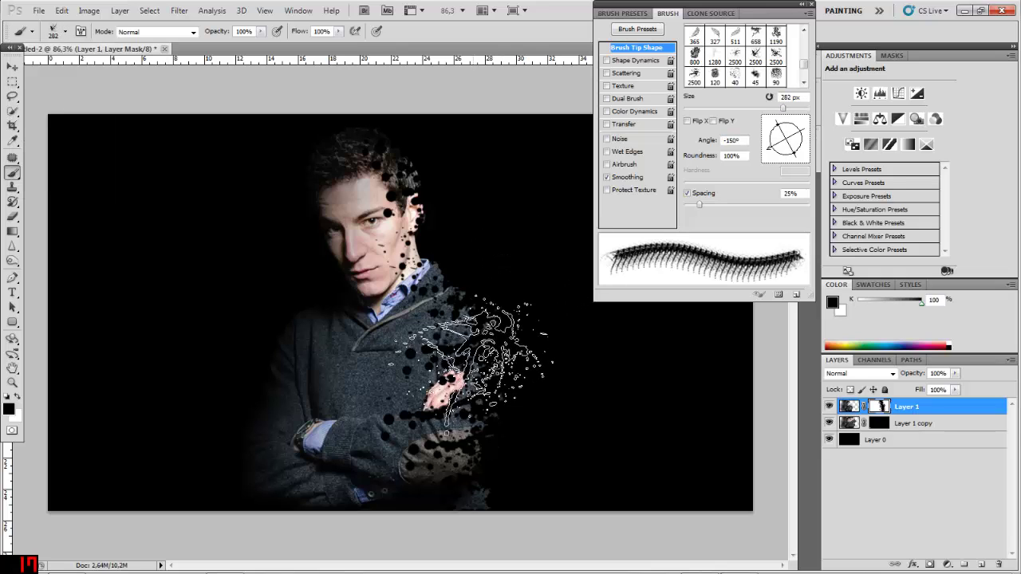
{"action": "left_click", "coordinate": [492, 365]}
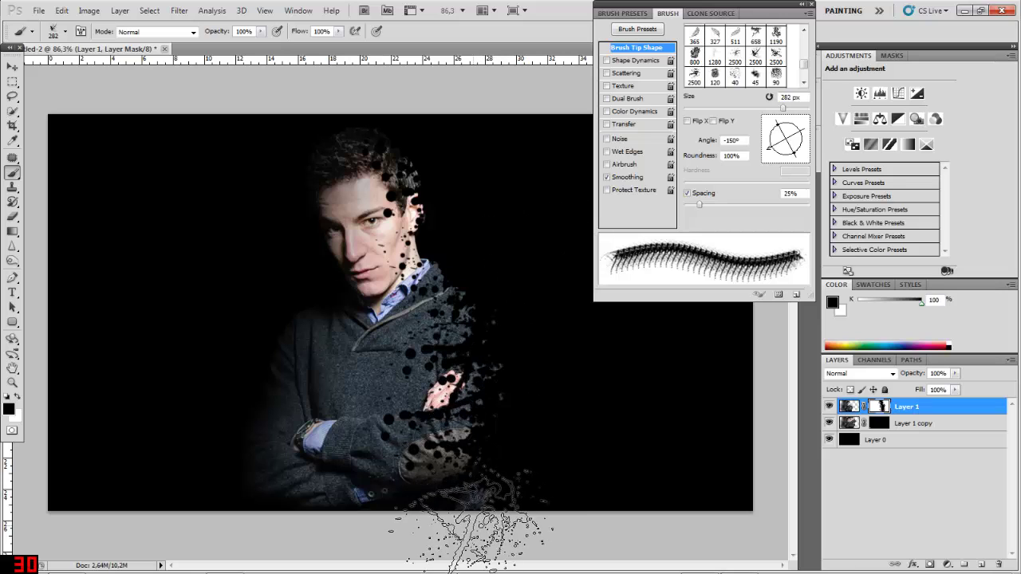
Step: Rotate the brush to 142° and stamp black splatters over the elbow patch, lower sweater edge, hand and upper sleeve
{"action": "left_click", "coordinate": [771, 127]}
{"action": "left_click", "coordinate": [479, 438]}
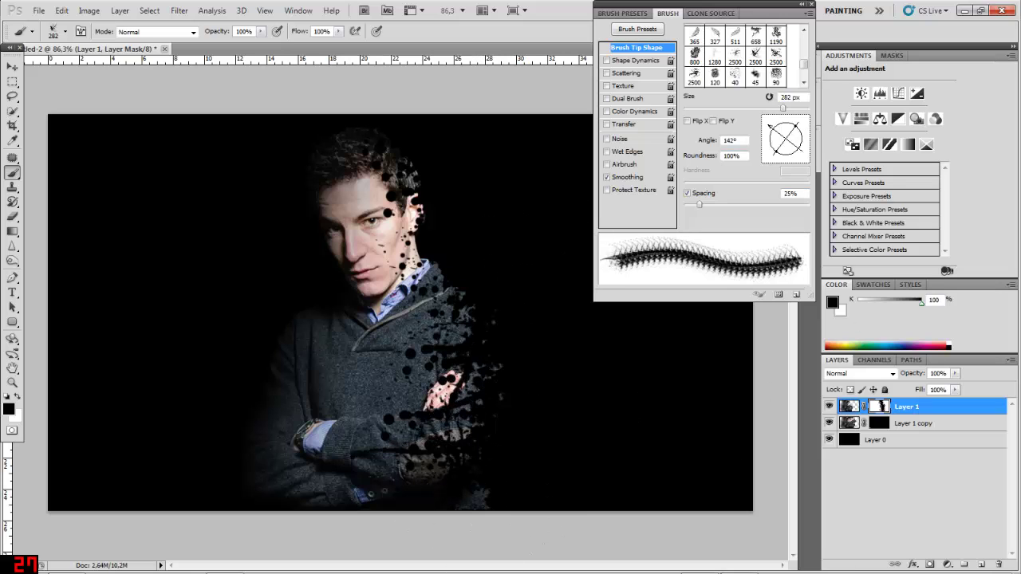
{"action": "left_click", "coordinate": [488, 488]}
{"action": "left_click", "coordinate": [483, 351]}
{"action": "left_click", "coordinate": [455, 372]}
{"action": "left_click", "coordinate": [455, 384]}
{"action": "left_click", "coordinate": [430, 320]}
Step: Rotate the brush to -83° and break up the sweater sleeve and the ear edge with more black splatters
{"action": "left_click", "coordinate": [789, 158]}
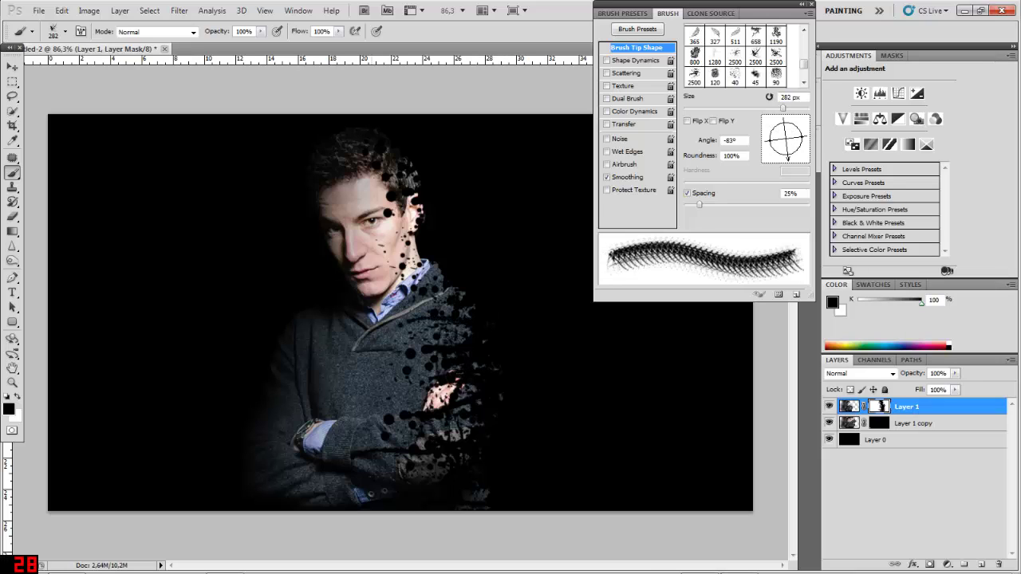
{"action": "left_click", "coordinate": [433, 368]}
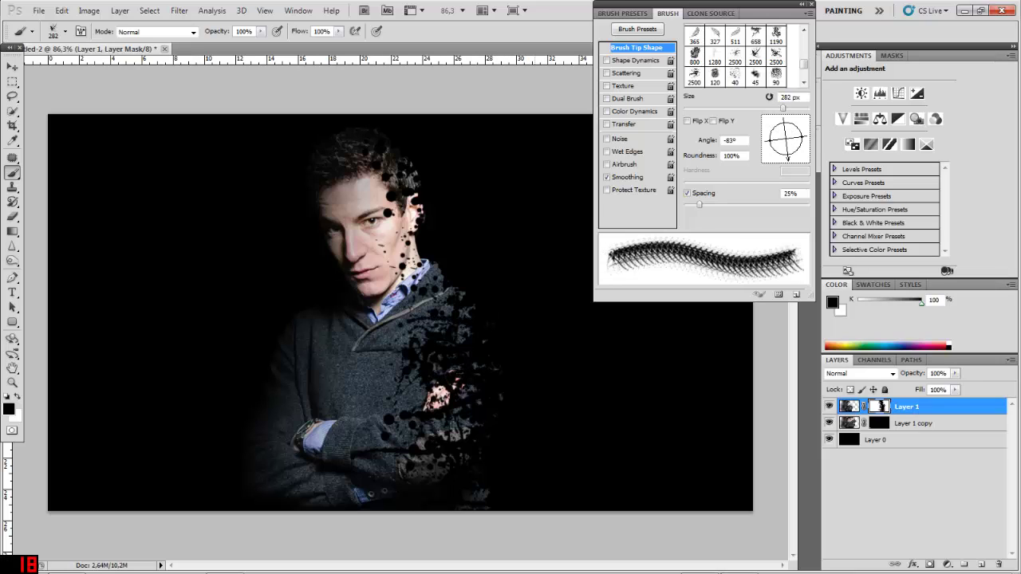
{"action": "left_click", "coordinate": [429, 367]}
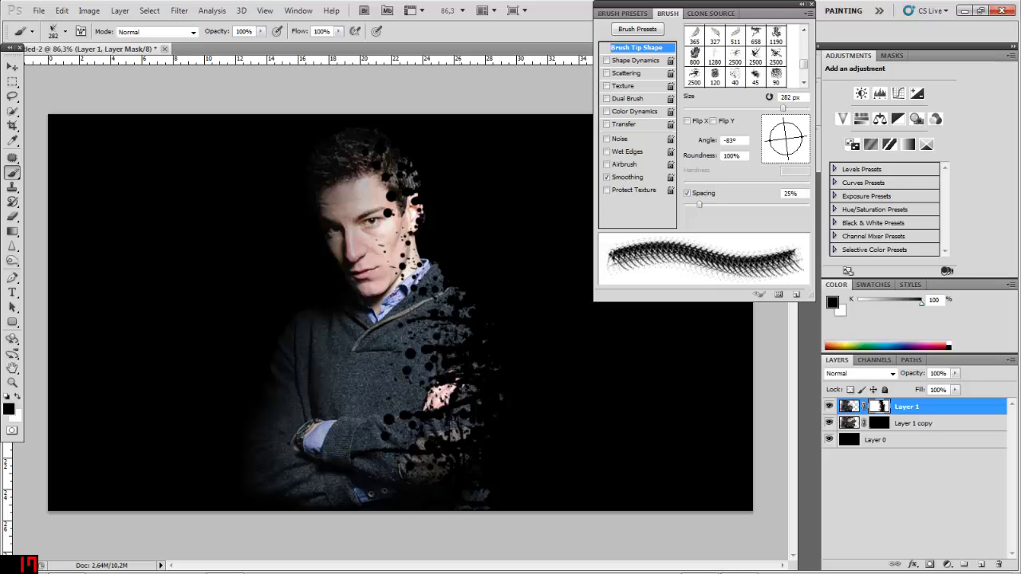
{"action": "left_click", "coordinate": [416, 225]}
Step: Set the brush to 36° and 116 px and stamp finer black splatters over the elbow, hand, sleeve and shoulder edge
{"action": "left_click_drag", "start_coordinate": [787, 155], "coordinate": [801, 126]}
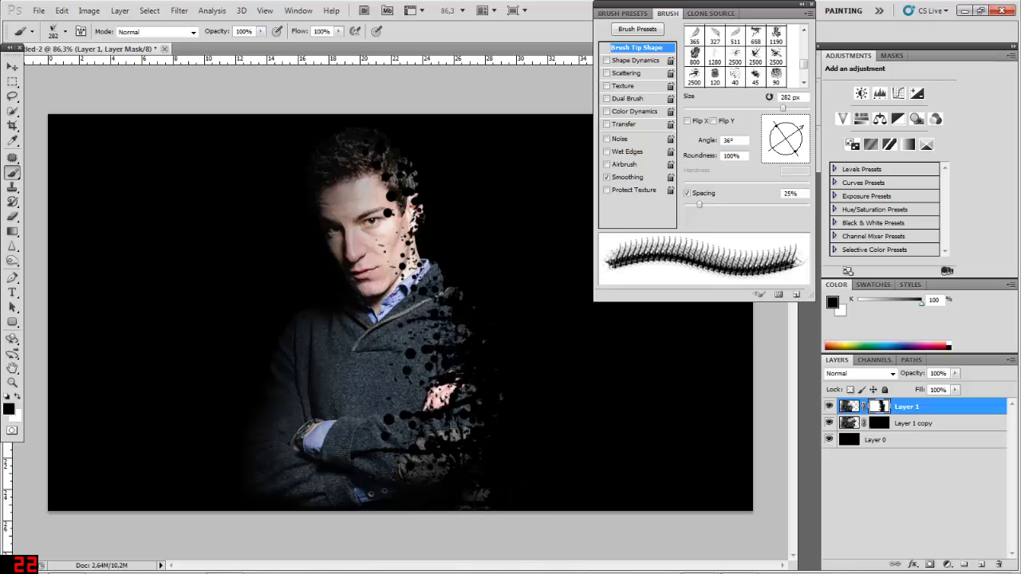
{"action": "left_click_drag", "start_coordinate": [783, 108], "coordinate": [751, 109]}
{"action": "left_click", "coordinate": [457, 430]}
{"action": "left_click", "coordinate": [427, 408]}
{"action": "left_click", "coordinate": [441, 332]}
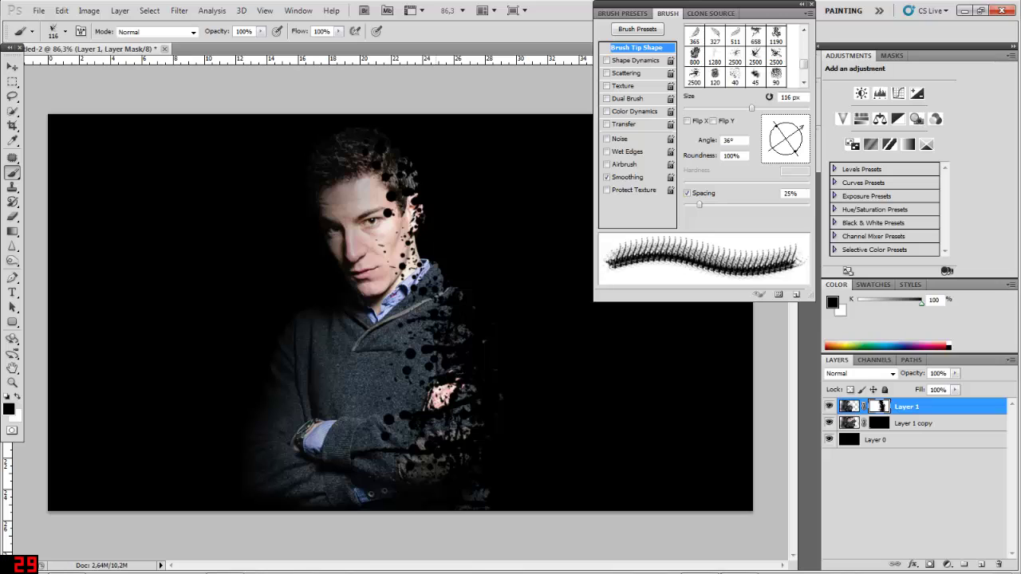
{"action": "left_click", "coordinate": [438, 285]}
{"action": "left_click", "coordinate": [434, 272]}
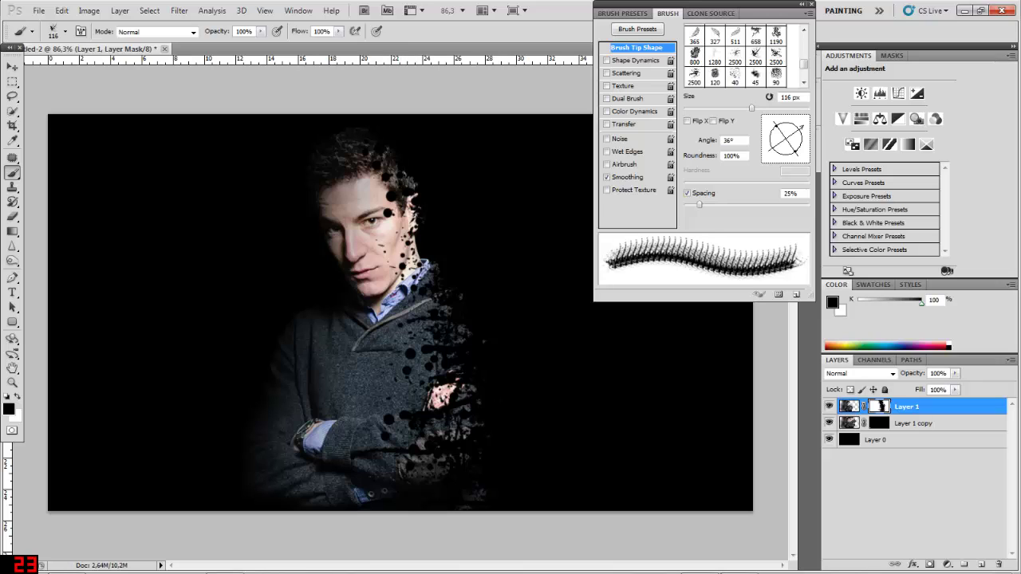
Step: Rotate the brush to -147° and add small black splatters around the forehead, neck and shoulder on Layer 1's mask
{"action": "left_click", "coordinate": [770, 149]}
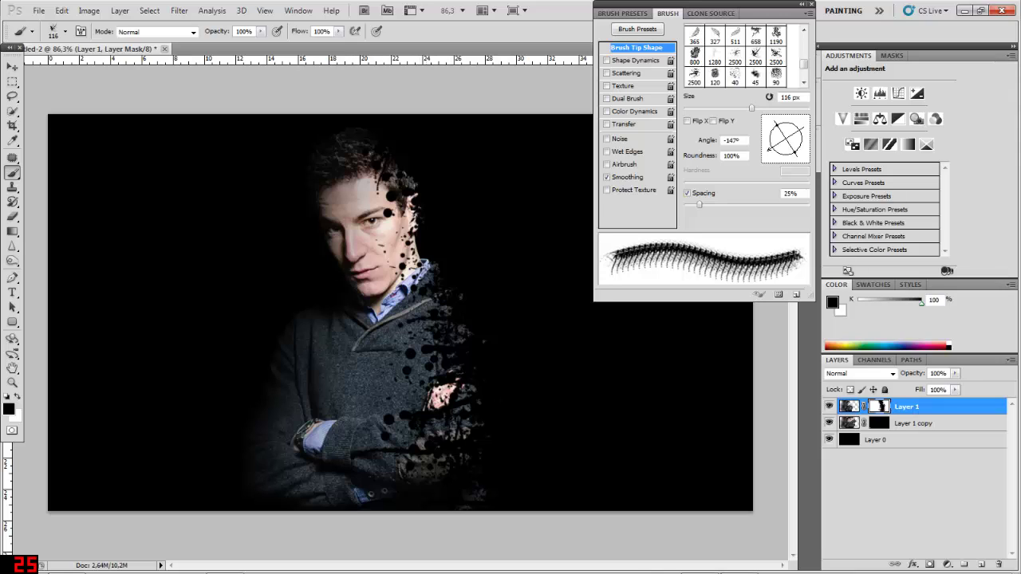
{"action": "left_click", "coordinate": [420, 232]}
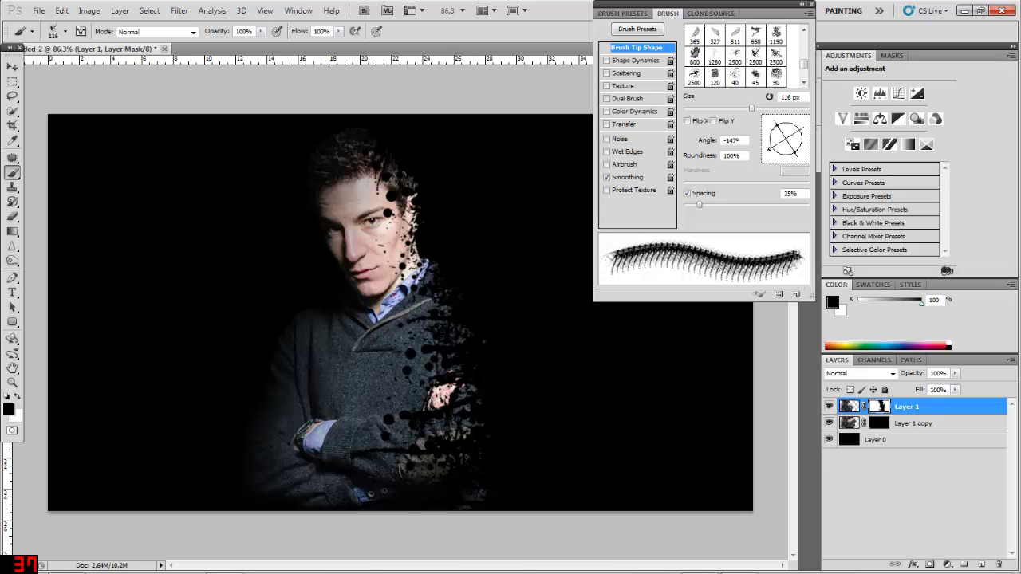
{"action": "scroll", "coordinate": [400, 313], "scroll_direction": "down", "scroll_amount": 6}
{"action": "scroll", "coordinate": [401, 313], "scroll_direction": "up", "scroll_amount": 6}
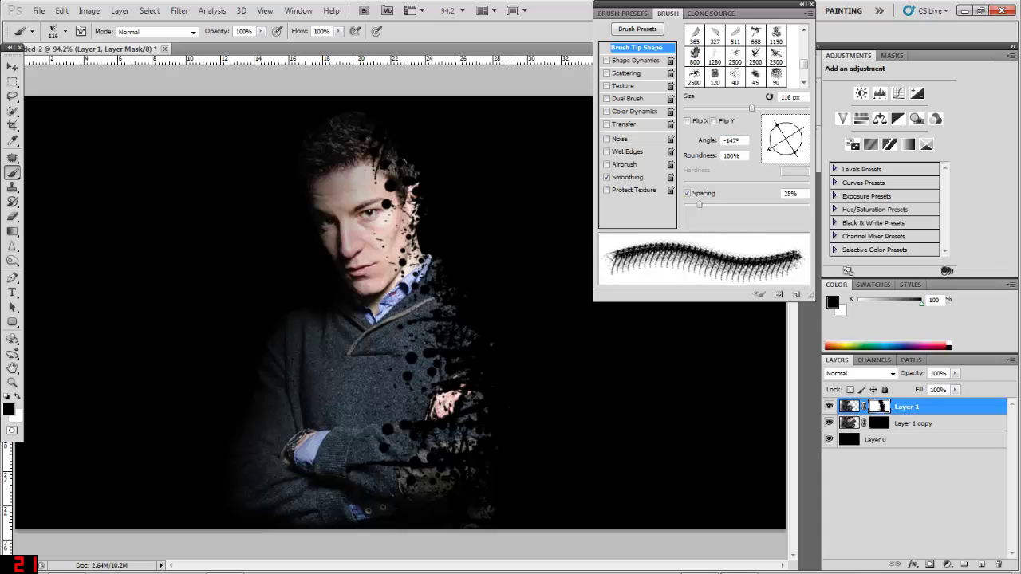
Step: Target Layer 1 copy's mask with white and set up the first 2500 px splatter brush at 465 px and 39°
{"action": "left_click", "coordinate": [879, 424]}
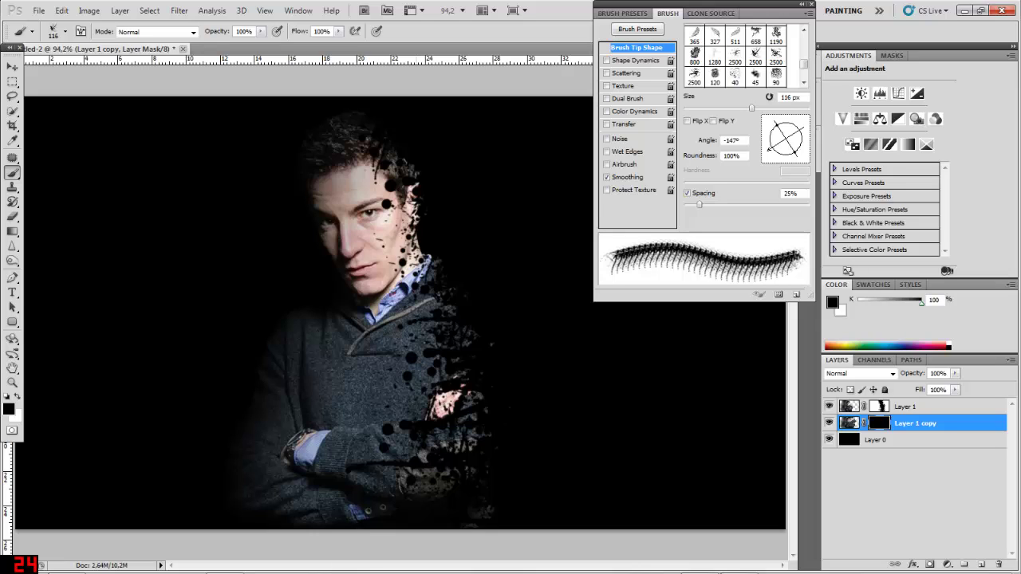
{"action": "scroll", "coordinate": [417, 312], "scroll_direction": "down", "scroll_amount": 4}
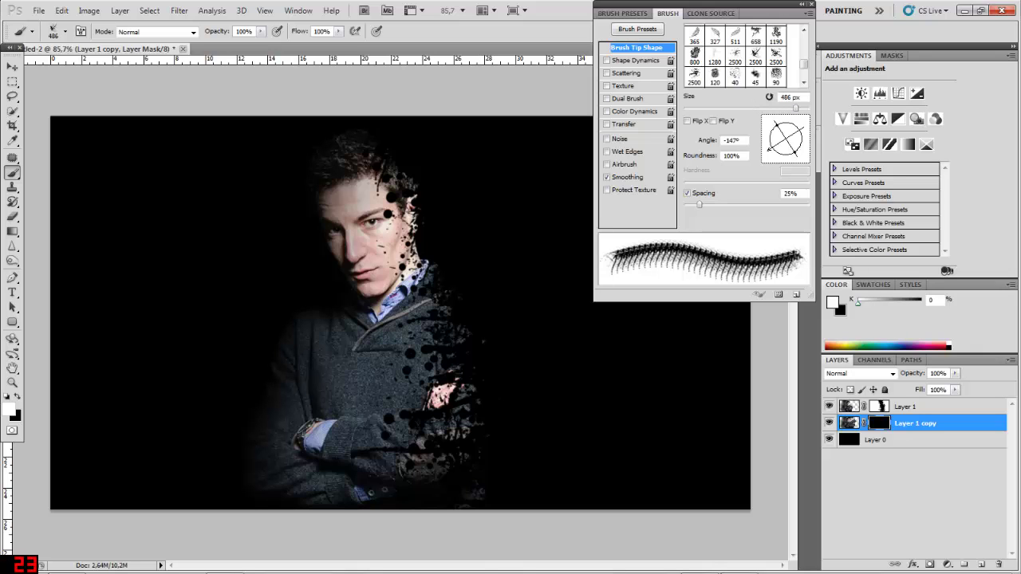
{"action": "left_click", "coordinate": [65, 32]}
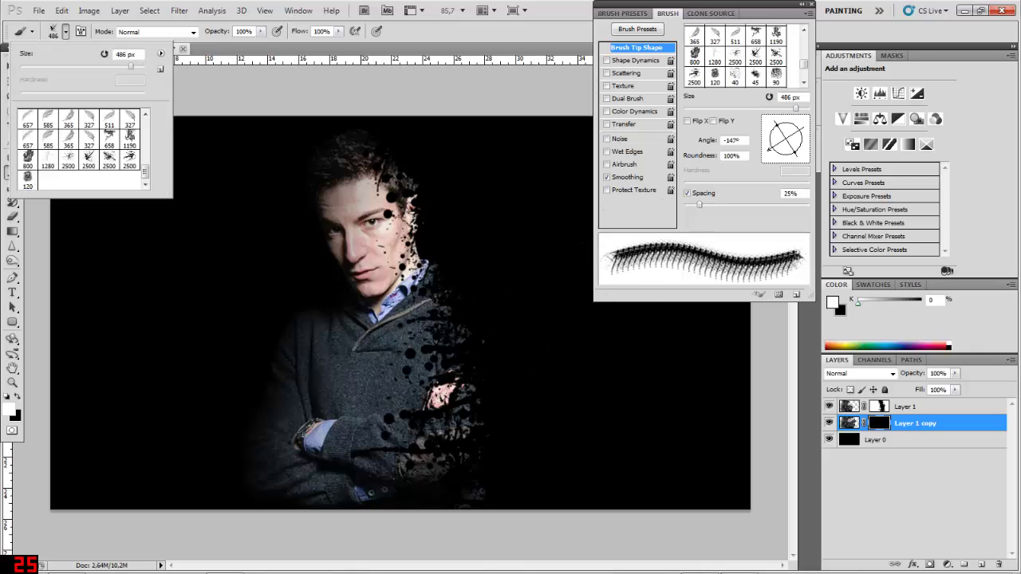
{"action": "left_click", "coordinate": [68, 160]}
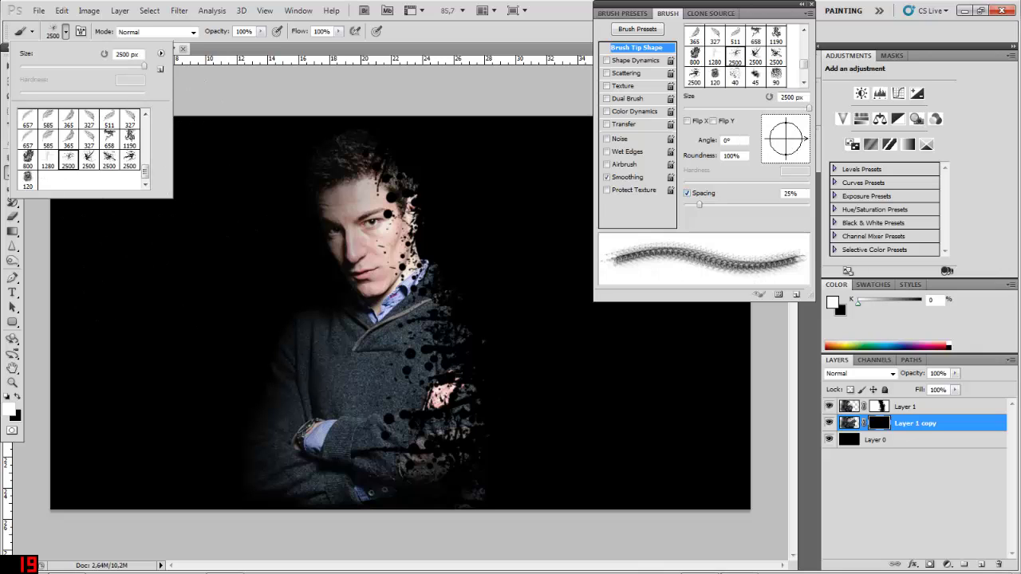
{"action": "mouse_move", "coordinate": [808, 109]}
{"action": "left_mouse_down"}
{"action": "mouse_move", "coordinate": [782, 108]}
{"action": "mouse_move", "coordinate": [802, 126]}
{"action": "left_mouse_up"}
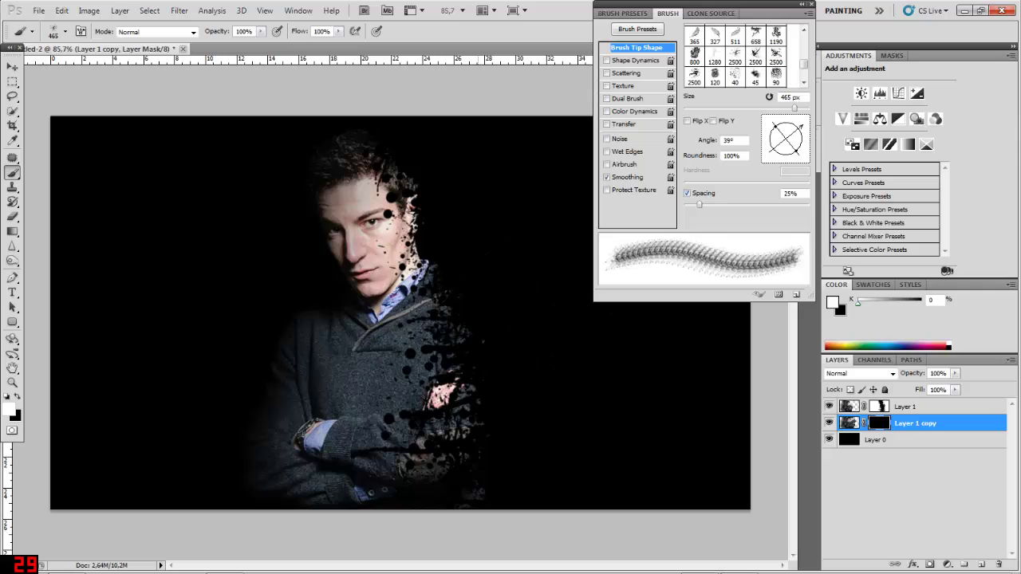
Step: Paint white splatters on Layer 1 copy's mask so fragments fly outward from the shoulder, elbow and head
{"action": "left_click", "coordinate": [491, 339]}
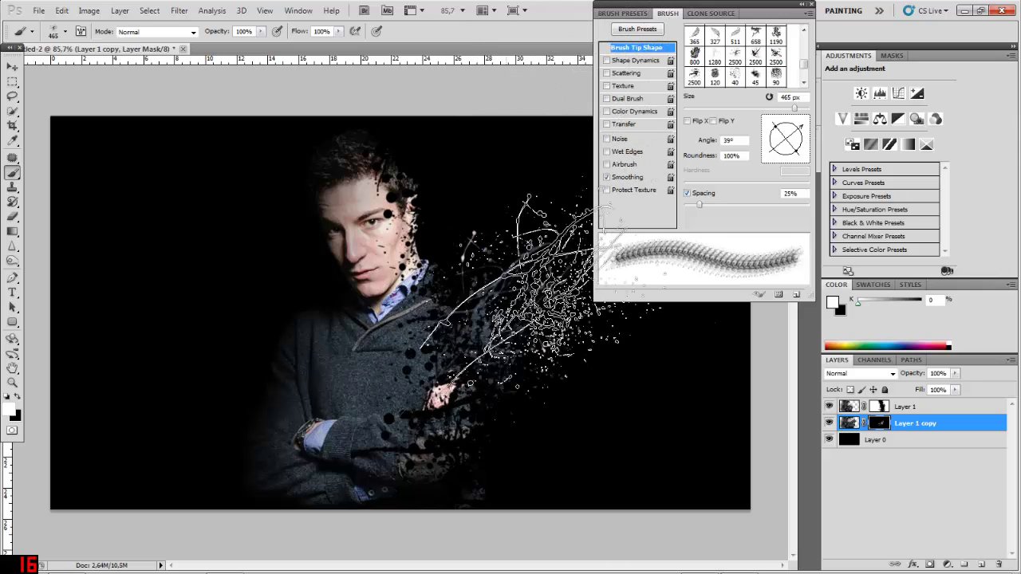
{"action": "left_click", "coordinate": [481, 455]}
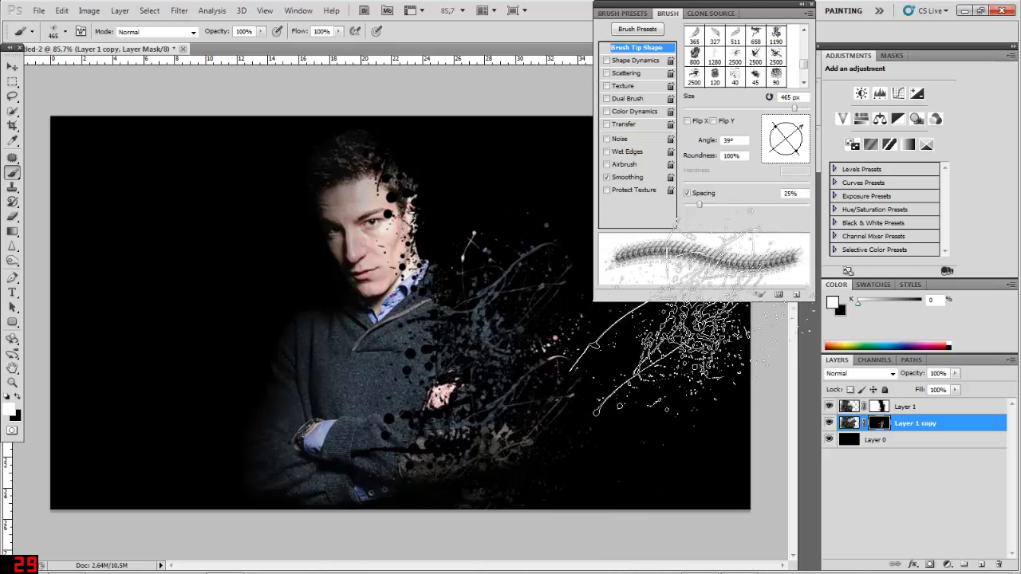
{"action": "scroll", "coordinate": [646, 385], "scroll_direction": "down", "scroll_amount": 3}
{"action": "scroll", "coordinate": [402, 313], "scroll_direction": "up", "scroll_amount": 2}
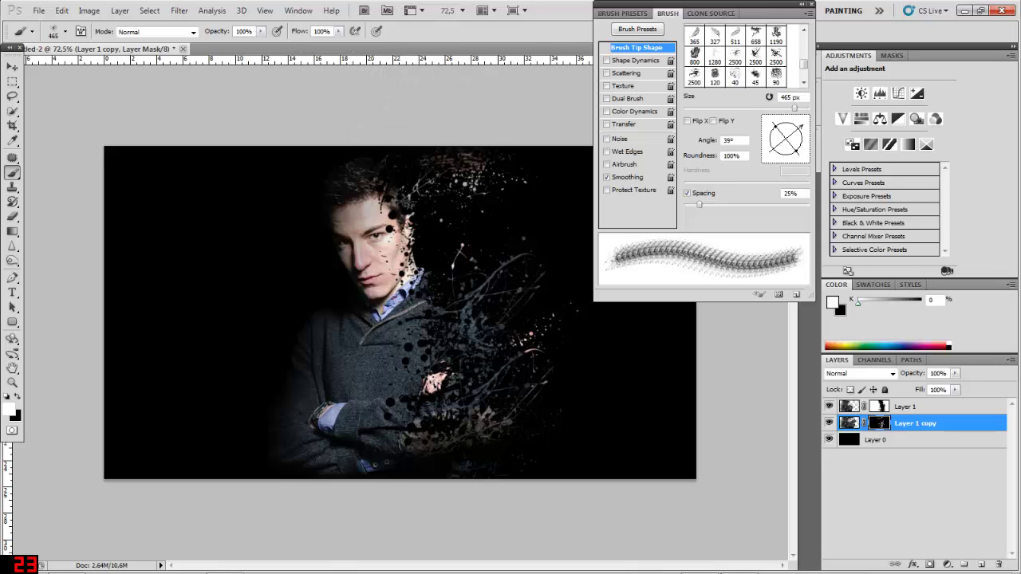
Step: Undo the last splatter beside the head and try a white splatter stamp farther out above the shoulder
{"action": "key", "text": "ctrl+z"}
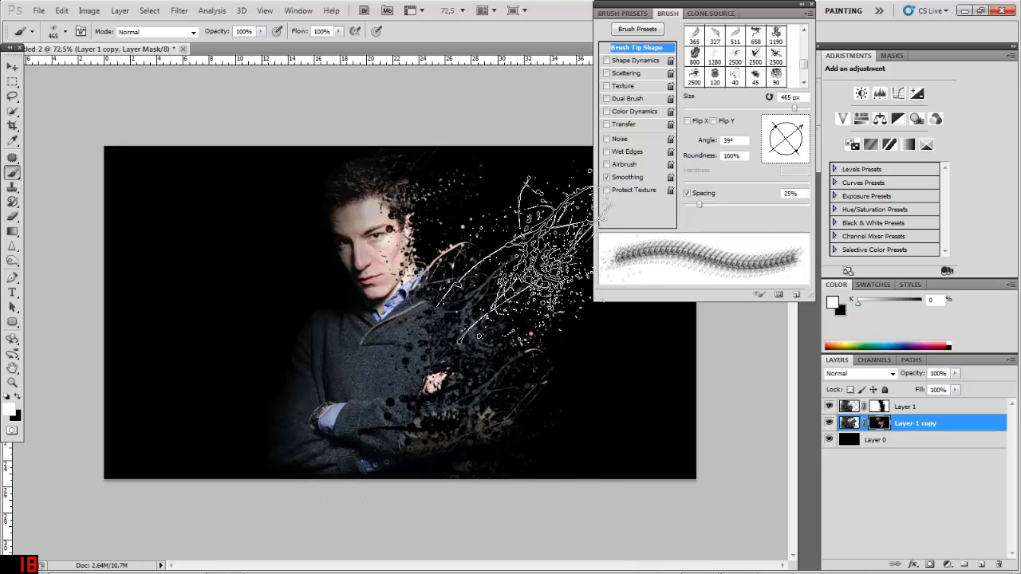
{"action": "left_click", "coordinate": [528, 241]}
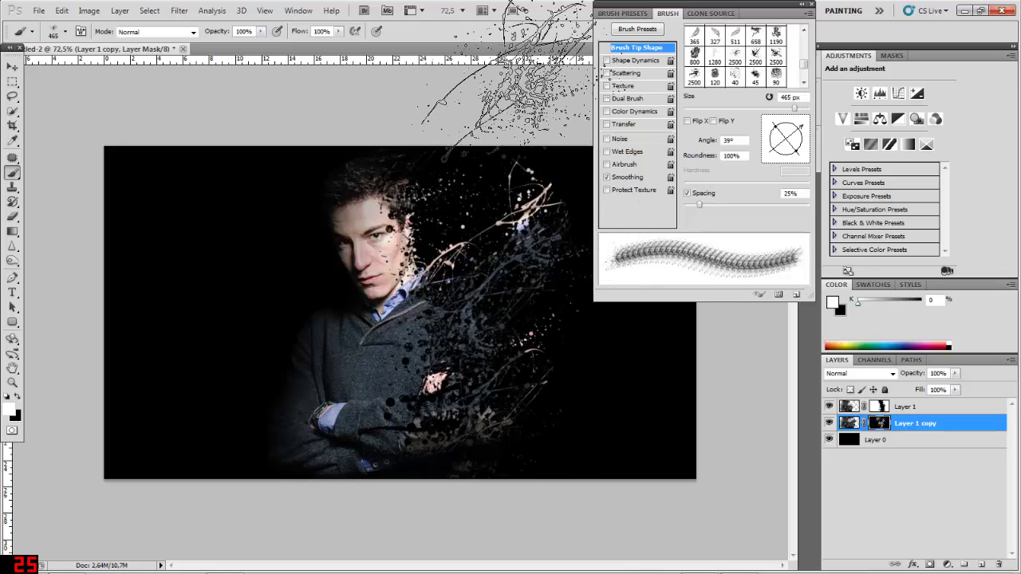
{"action": "scroll", "coordinate": [515, 64], "scroll_direction": "down", "scroll_amount": 3}
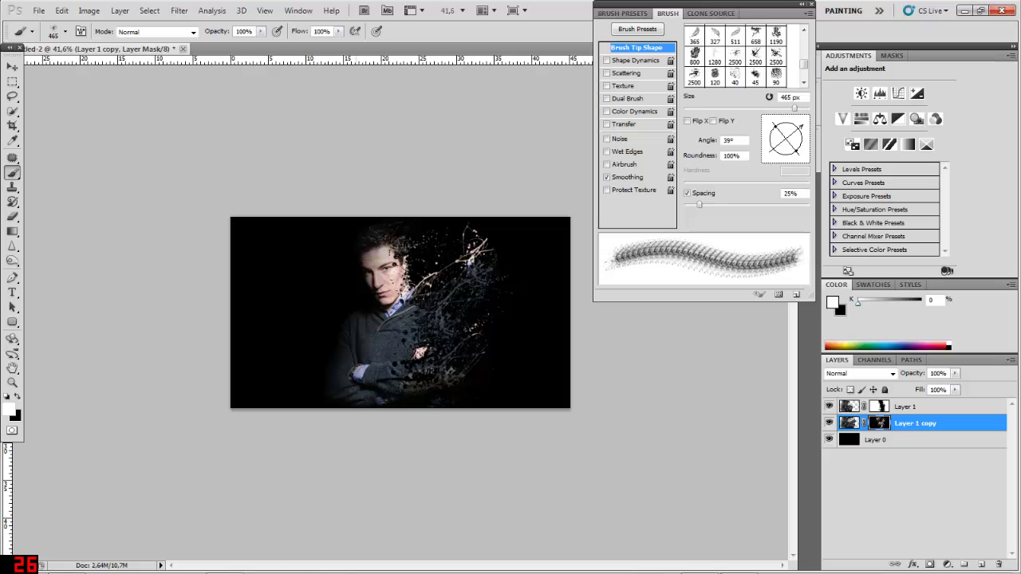
{"action": "scroll", "coordinate": [401, 312], "scroll_direction": "up", "scroll_amount": 2}
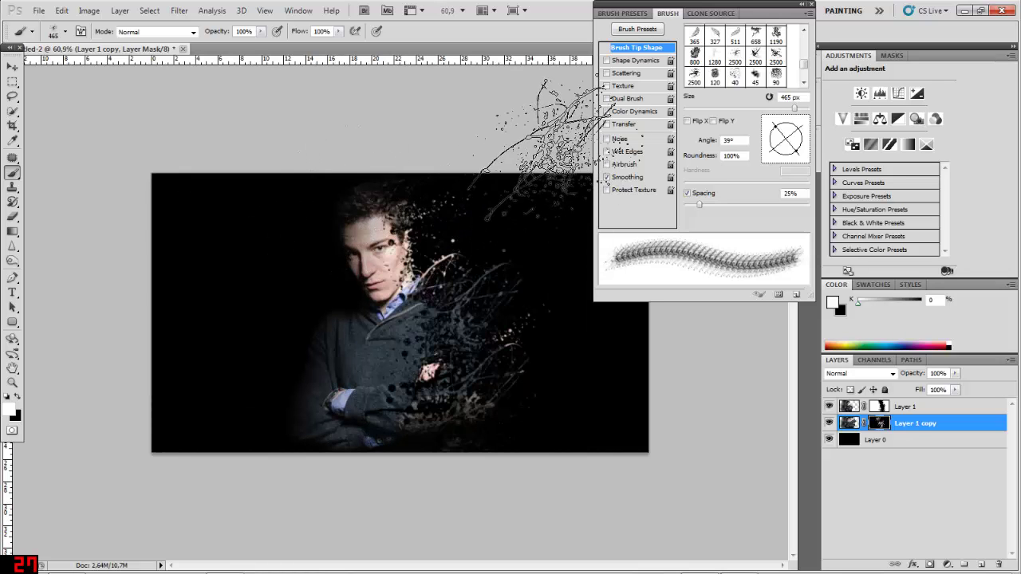
Step: Stamp white splatters at the canvas's upper edge, away from the head, and rotate the brush to -102°
{"action": "left_click", "coordinate": [556, 150]}
{"action": "left_click", "coordinate": [572, 164]}
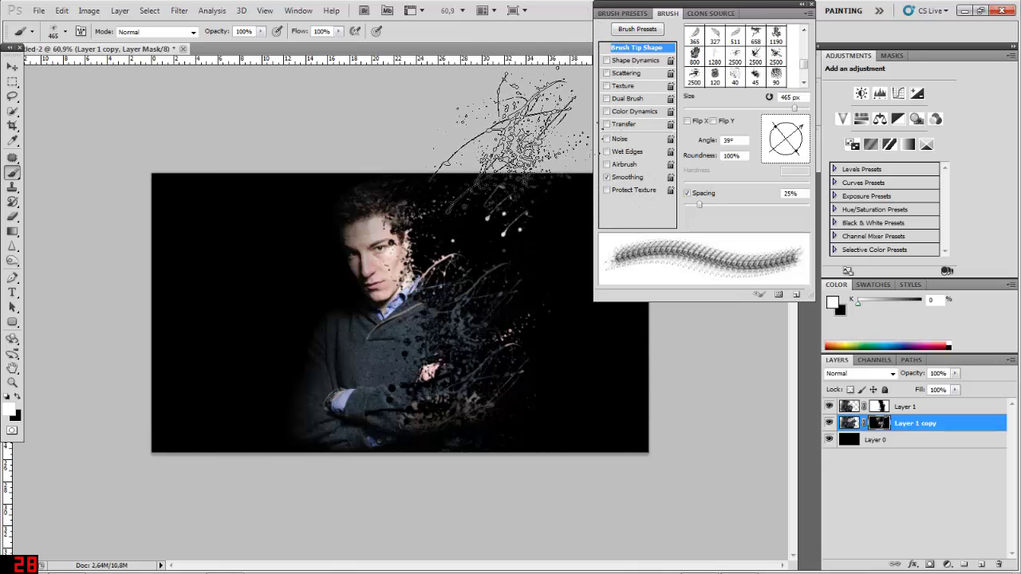
{"action": "left_click", "coordinate": [782, 157]}
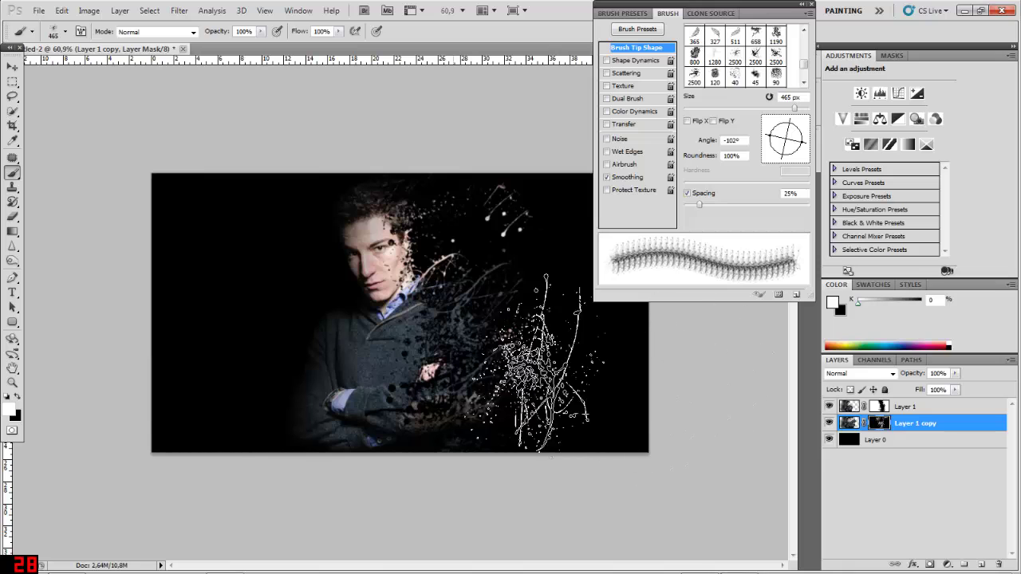
Step: Rotate the splatter brush to 134° and finally -131°, stamping white splatters around the collar and shoulder on Layer 1 copy's mask
{"action": "scroll", "coordinate": [312, 318], "scroll_direction": "down", "scroll_amount": 2}
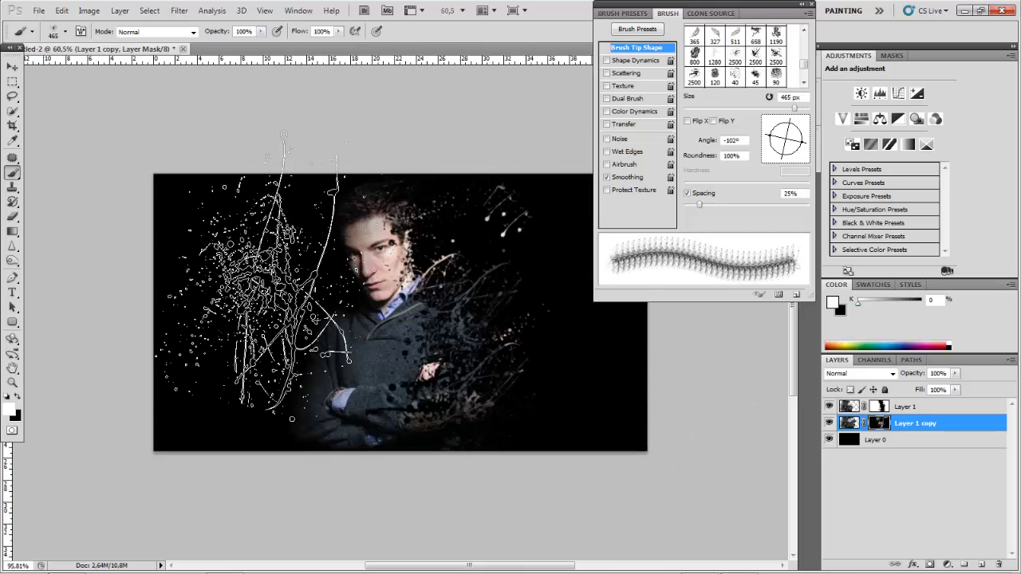
{"action": "scroll", "coordinate": [271, 271], "scroll_direction": "up", "scroll_amount": 2}
{"action": "scroll", "coordinate": [272, 272], "scroll_direction": "down", "scroll_amount": 2}
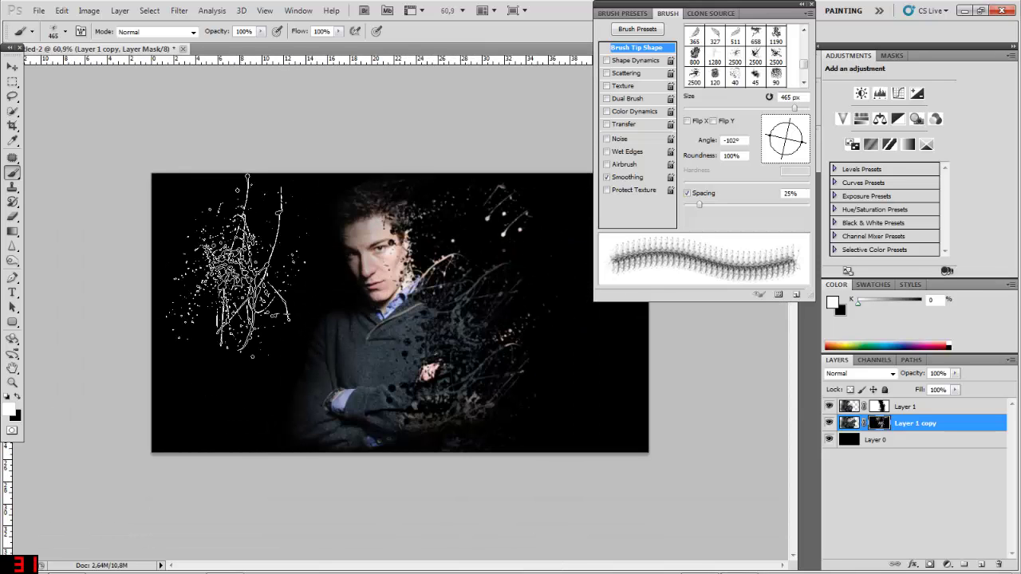
{"action": "left_click", "coordinate": [772, 124]}
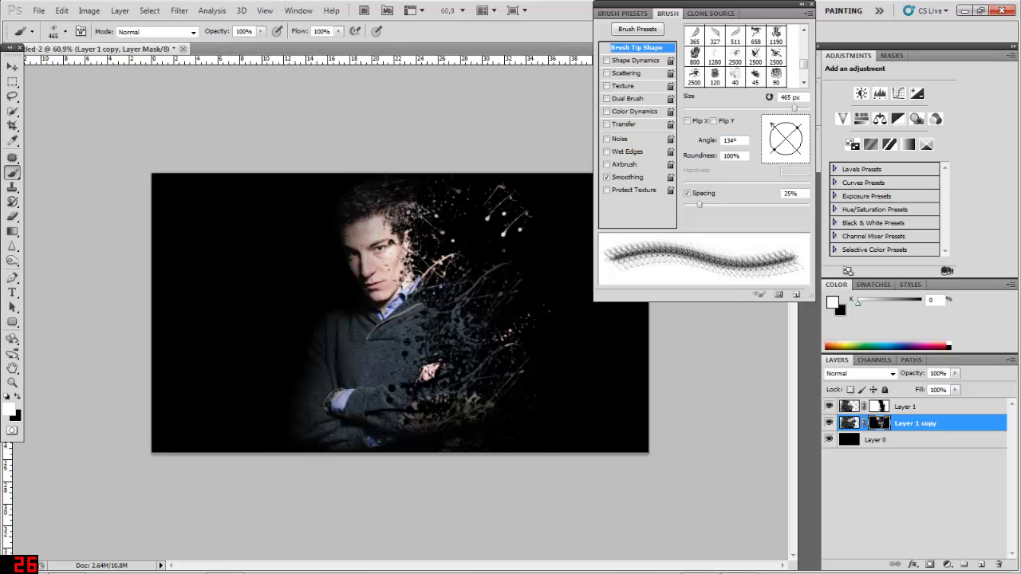
{"action": "left_click", "coordinate": [772, 154]}
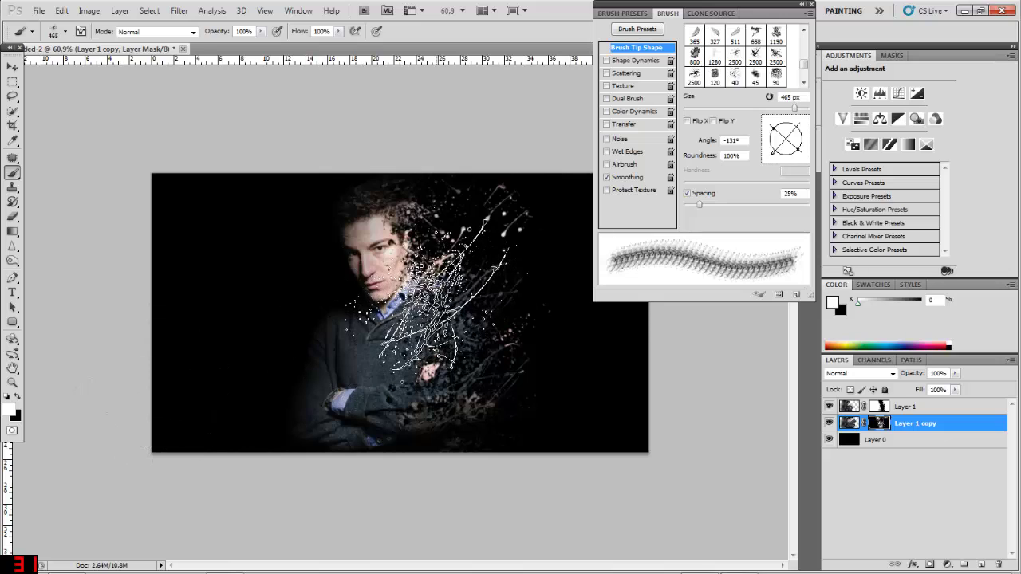
{"action": "left_click", "coordinate": [430, 295]}
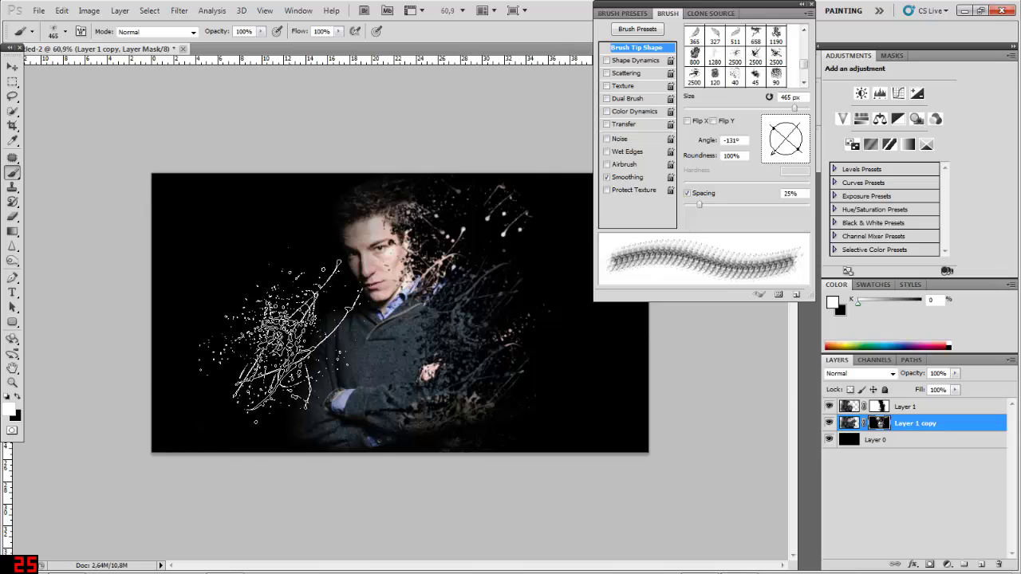
Step: Hide the brush settings and inspect the dispersion around the face, shoulder and arm up close and as a whole
{"action": "scroll", "coordinate": [285, 339], "scroll_direction": "up", "scroll_amount": 3}
{"action": "scroll", "coordinate": [298, 338], "scroll_direction": "down", "scroll_amount": 3}
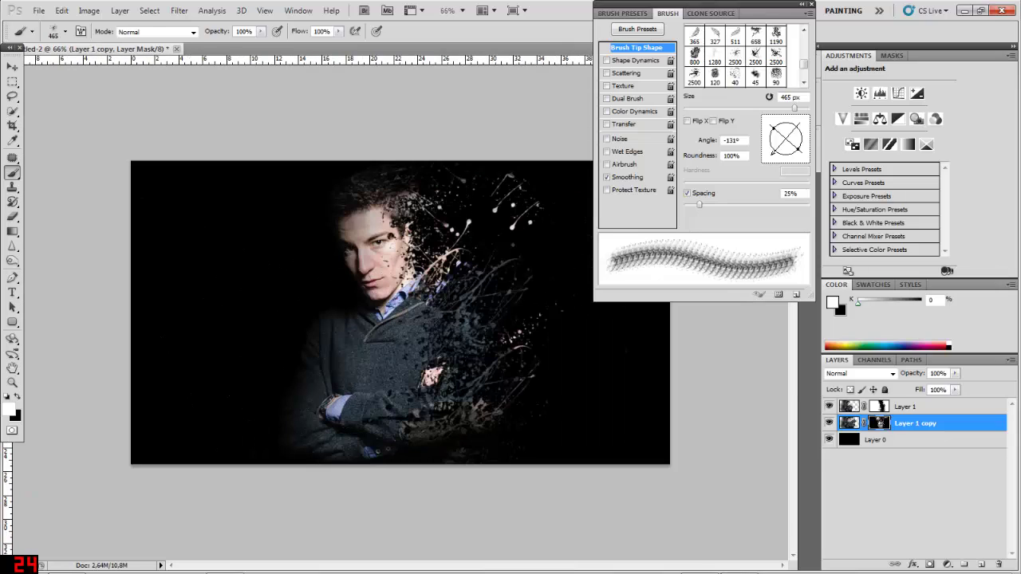
{"action": "key", "text": "F5"}
{"action": "scroll", "coordinate": [374, 223], "scroll_direction": "up", "scroll_amount": 2}
{"action": "scroll", "coordinate": [252, 220], "scroll_direction": "down", "scroll_amount": 2}
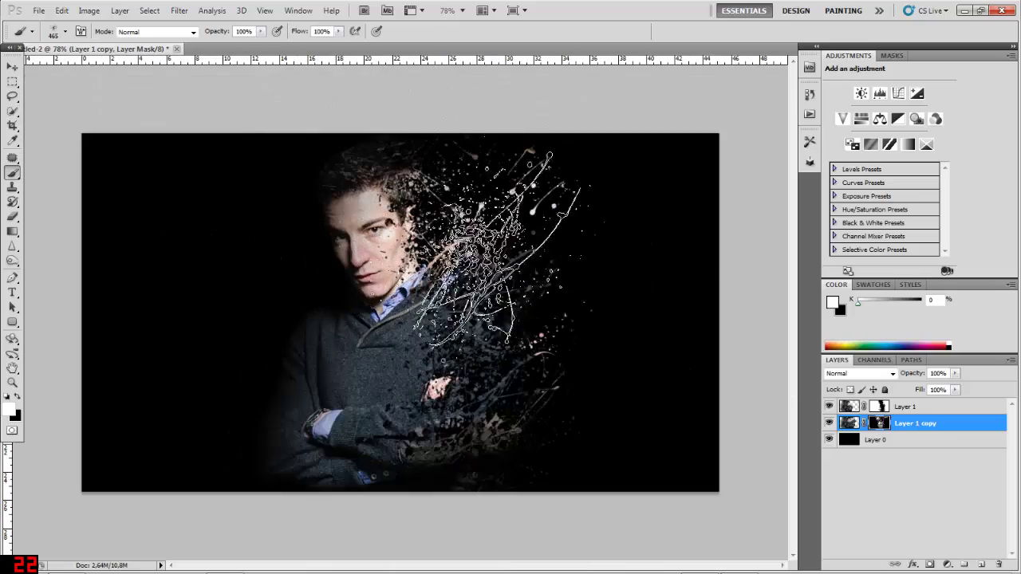
{"action": "scroll", "coordinate": [343, 263], "scroll_direction": "up", "scroll_amount": 2}
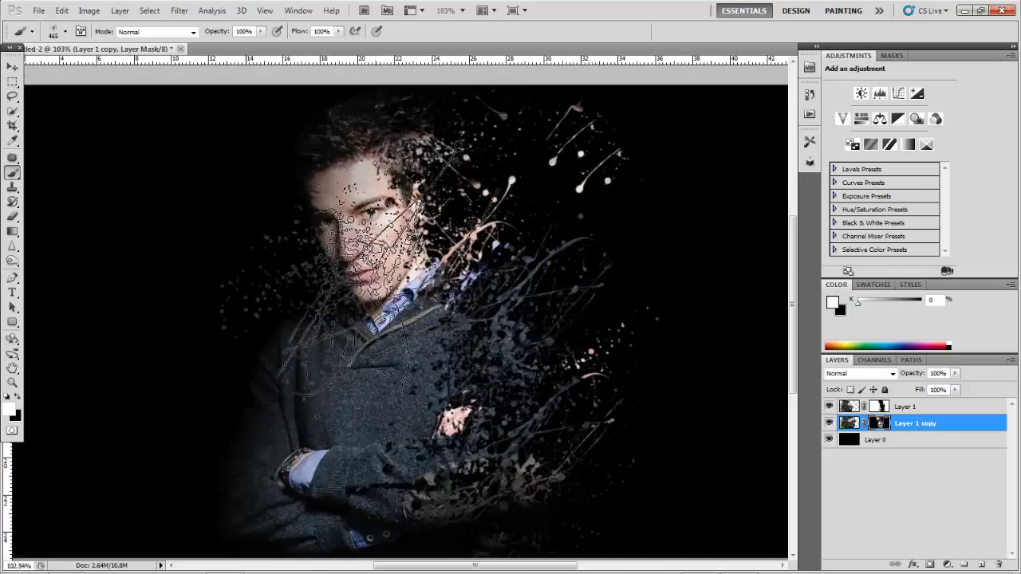
{"action": "scroll", "coordinate": [272, 295], "scroll_direction": "down", "scroll_amount": 1}
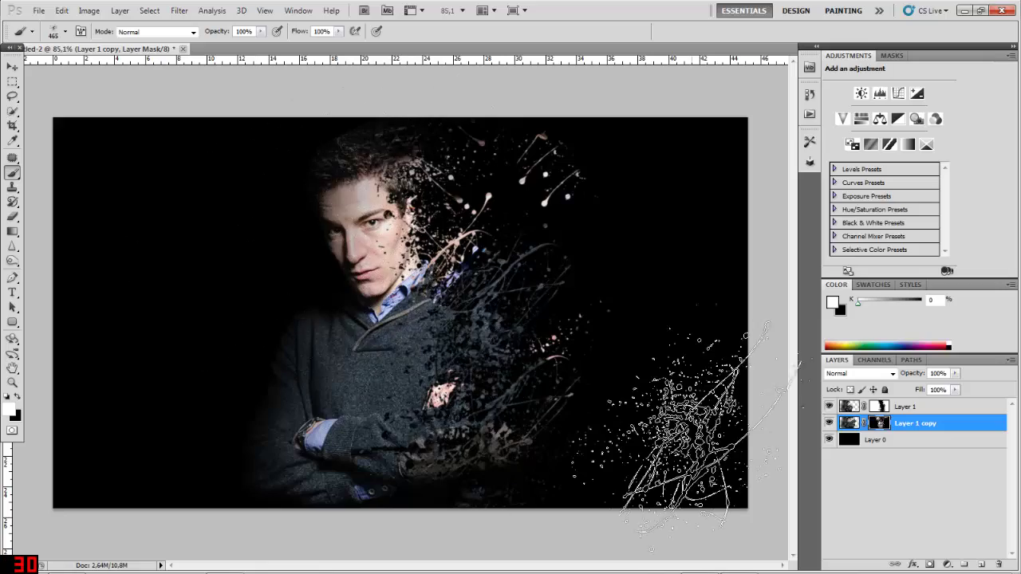
Step: Target Layer 1's mask and try a white splatter stamp over the dispersed fragments beside the chest
{"action": "left_click", "coordinate": [880, 407]}
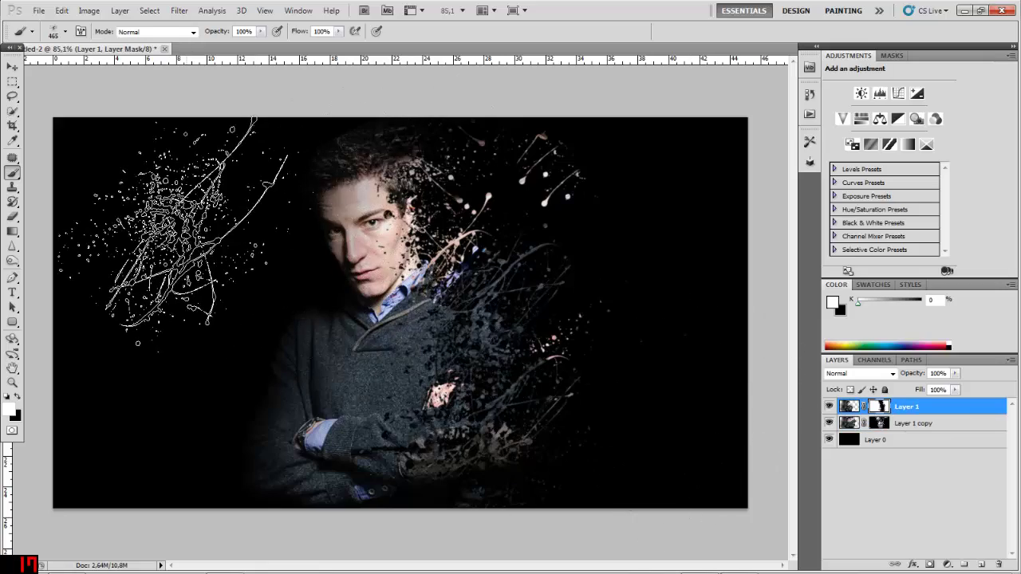
{"action": "left_click", "coordinate": [514, 321]}
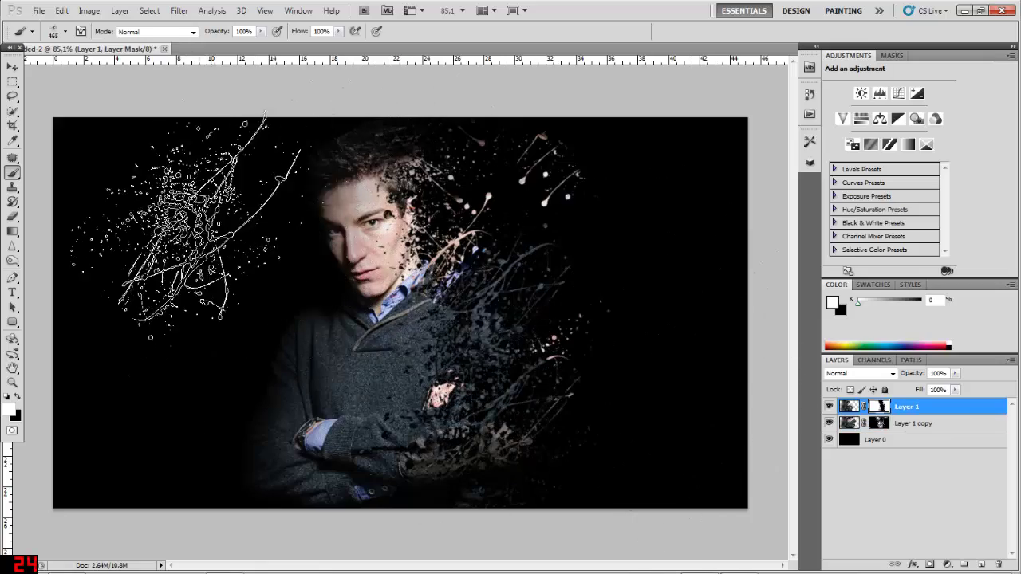